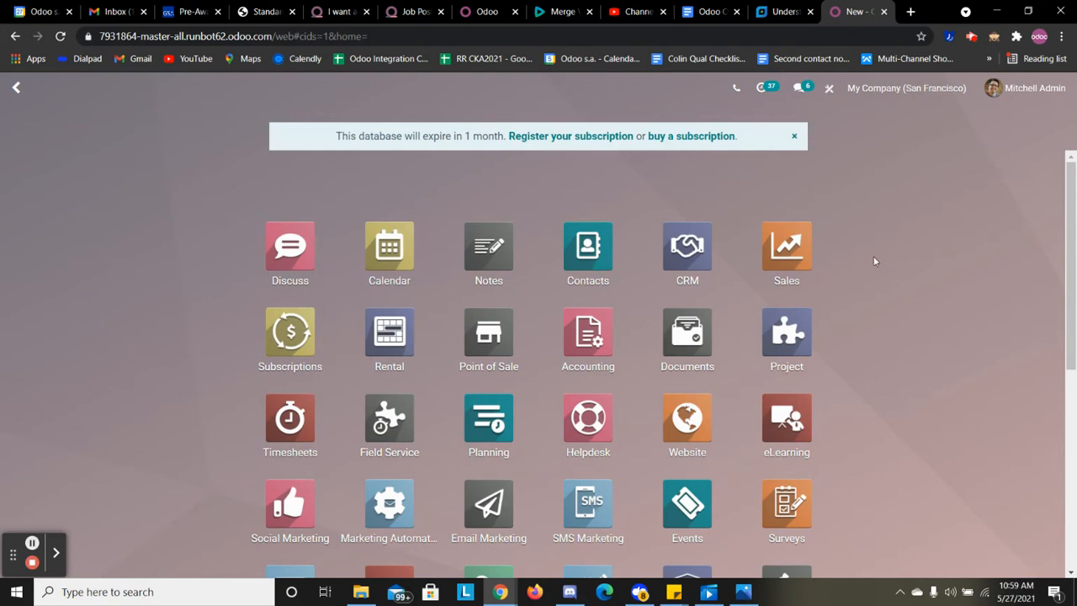
# Create a new sales quotation for the customer Deco Addict
pyautogui.click(786, 253)
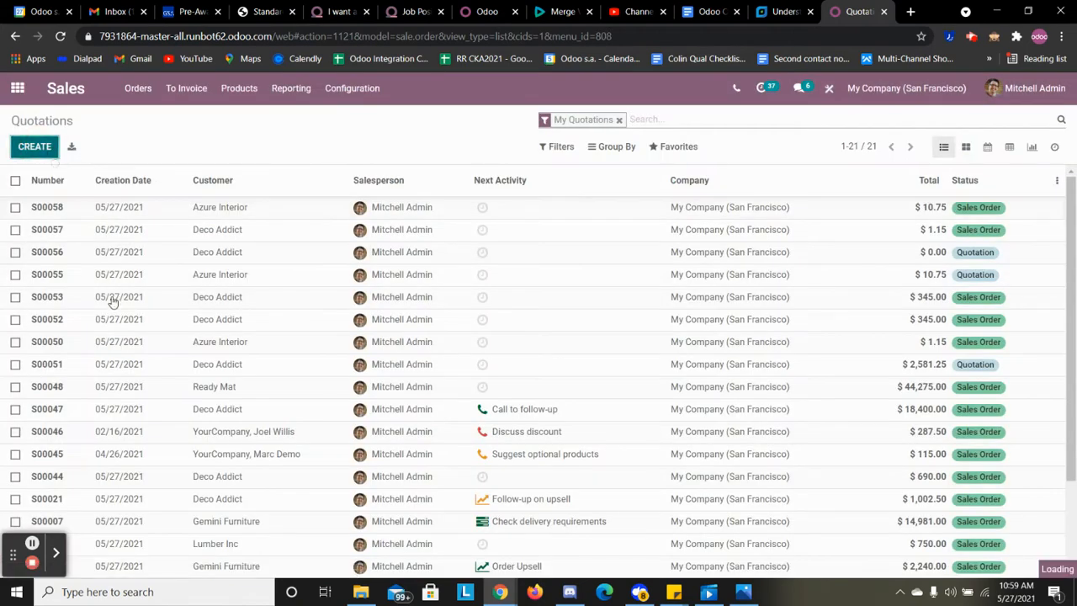
pyautogui.hotkey('alt', 'c')
pyautogui.click(137, 310)
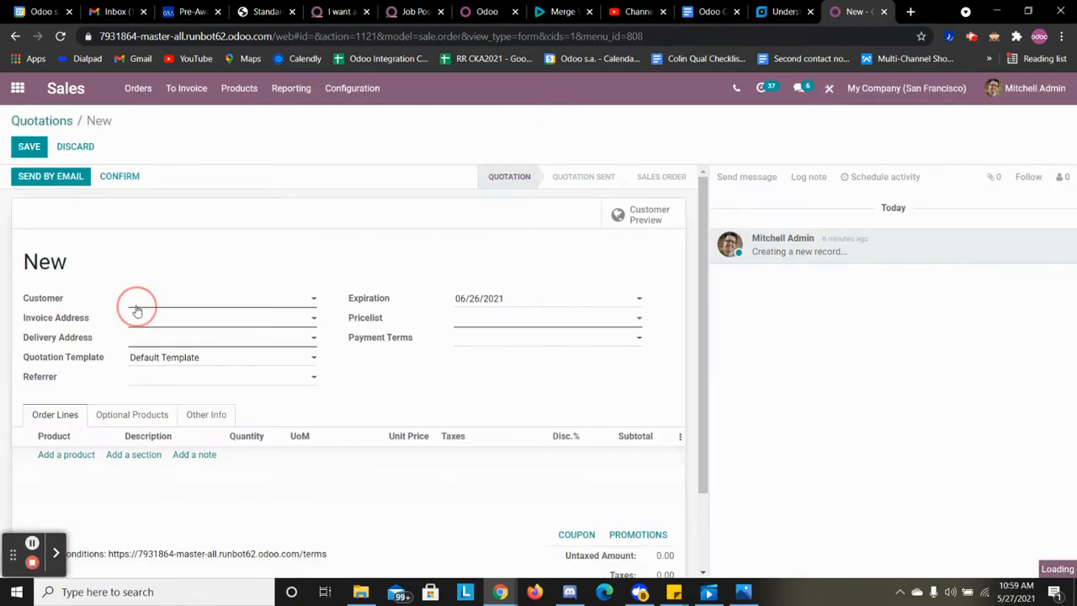
pyautogui.click(154, 319)
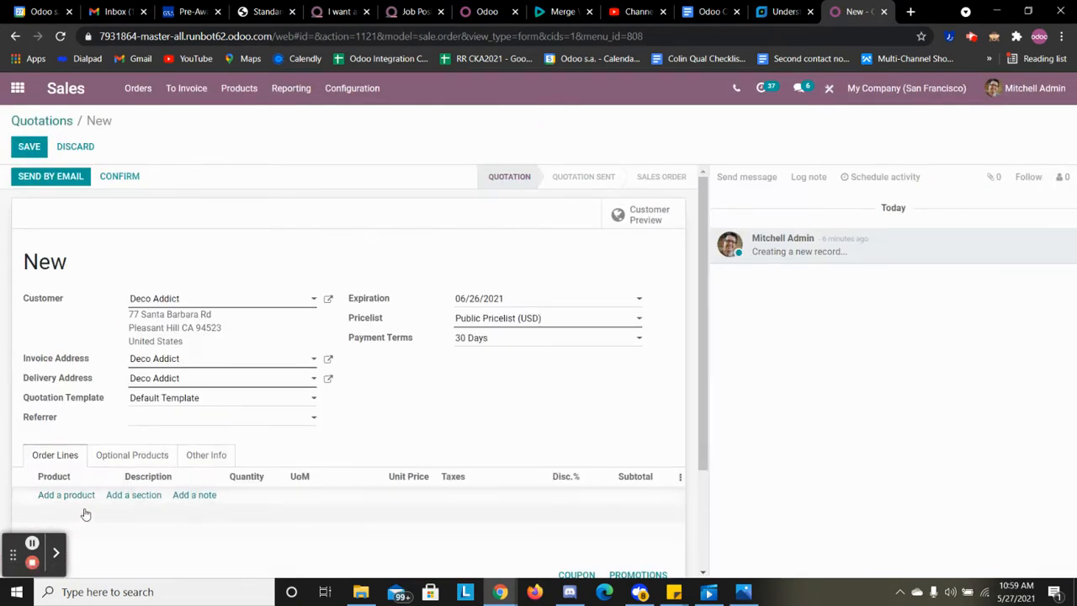
# Add the Field Service product to the quotation's order lines, save it and confirm the order
pyautogui.click(69, 495)
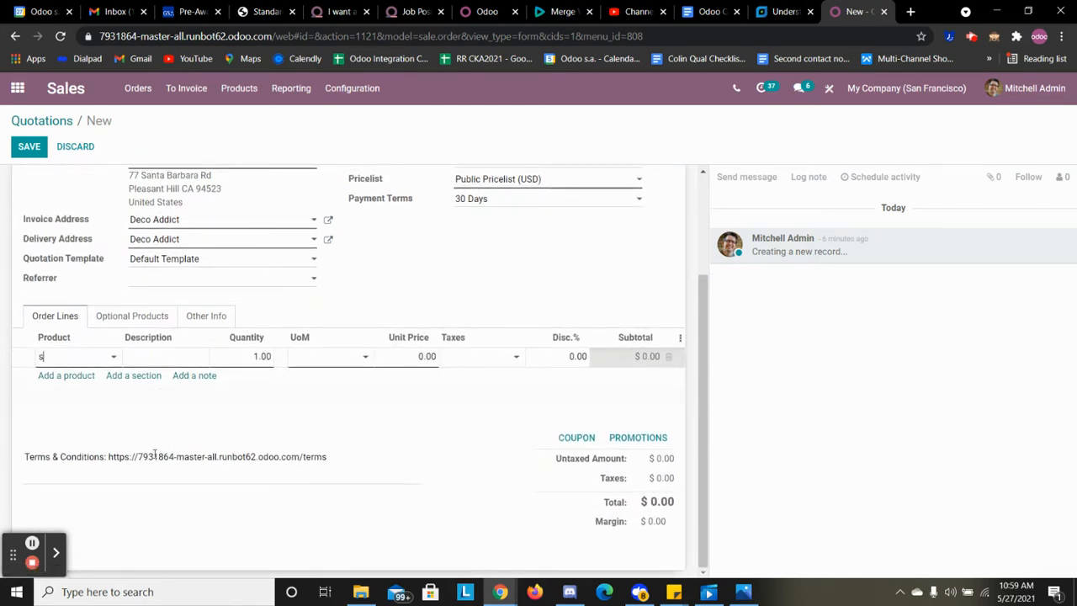
pyautogui.write('ser')
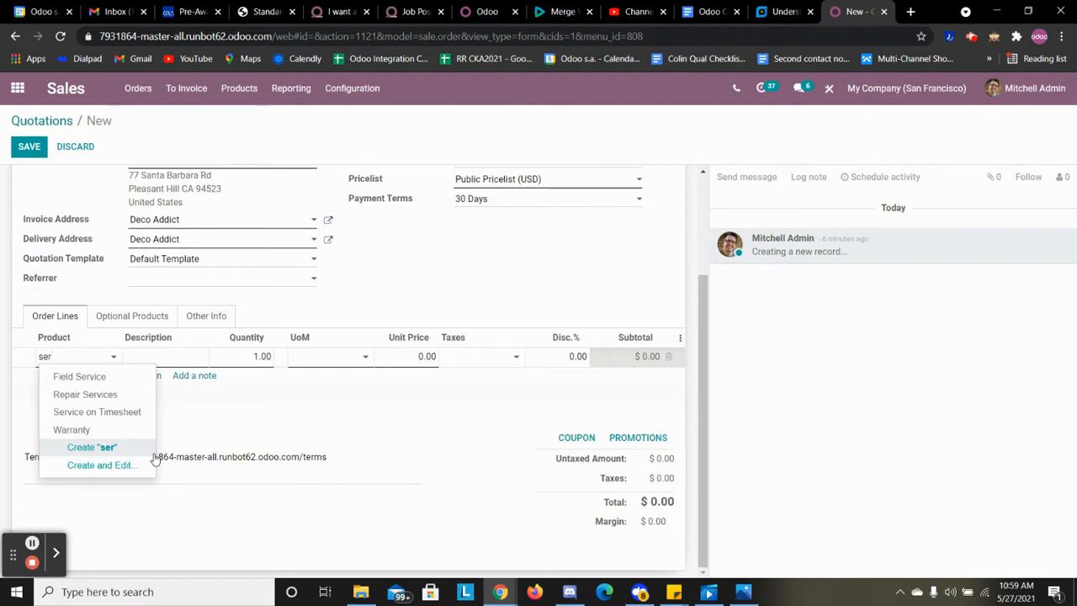
pyautogui.click(79, 376)
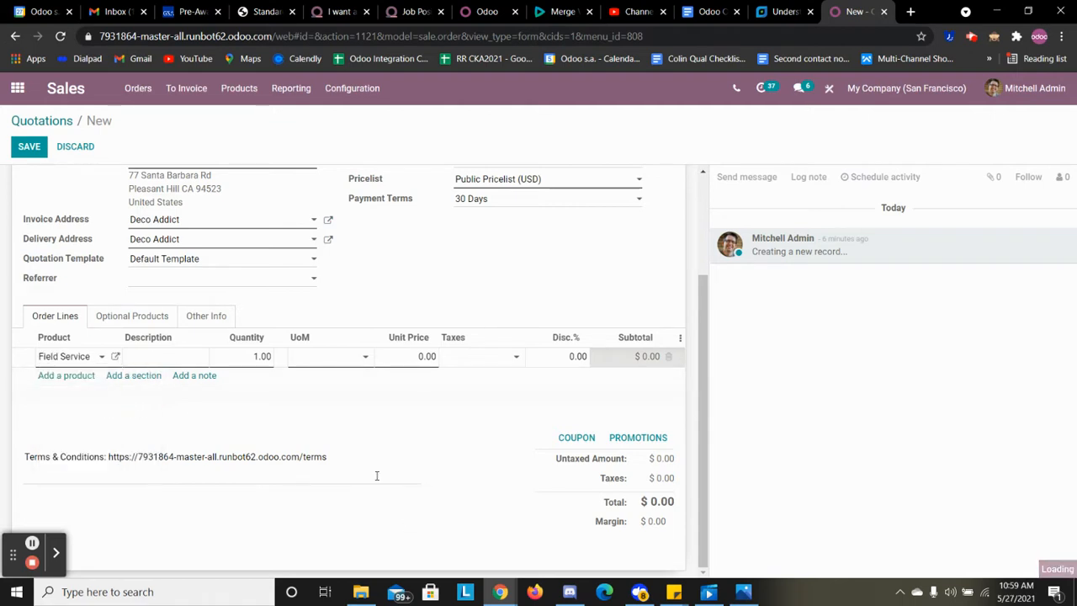
pyautogui.click(28, 148)
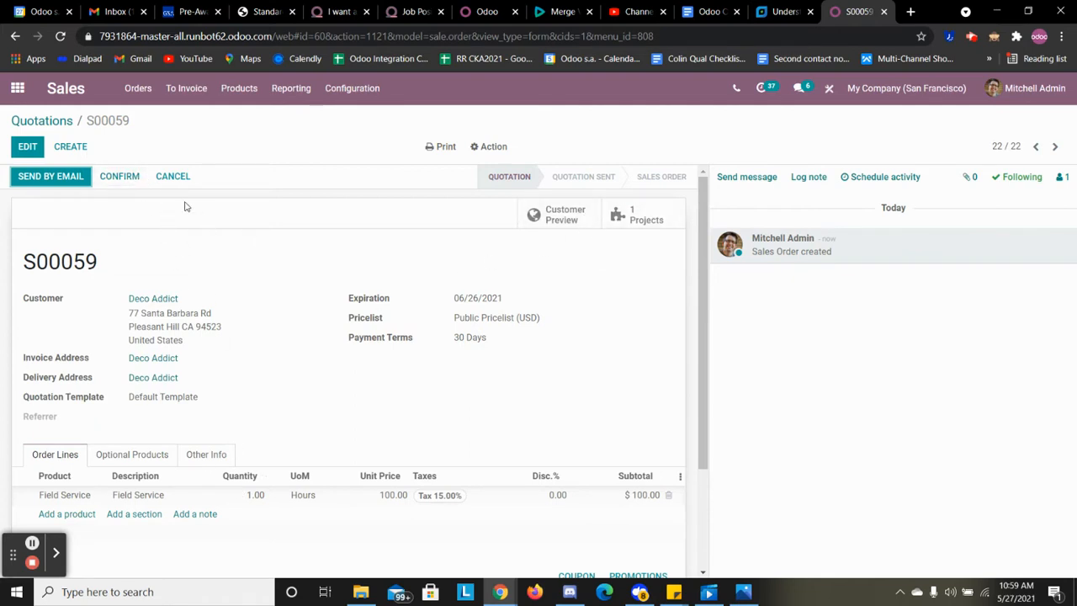
pyautogui.click(120, 180)
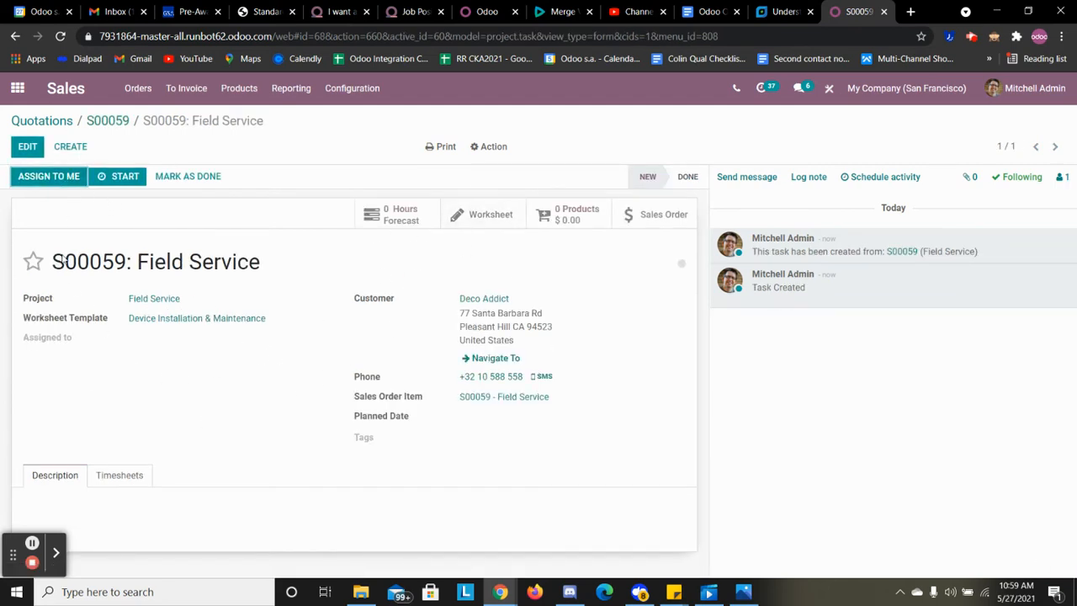
# Assign the order's field service task to the current user and view its worksheet form, discarding the blank entry
pyautogui.click(43, 187)
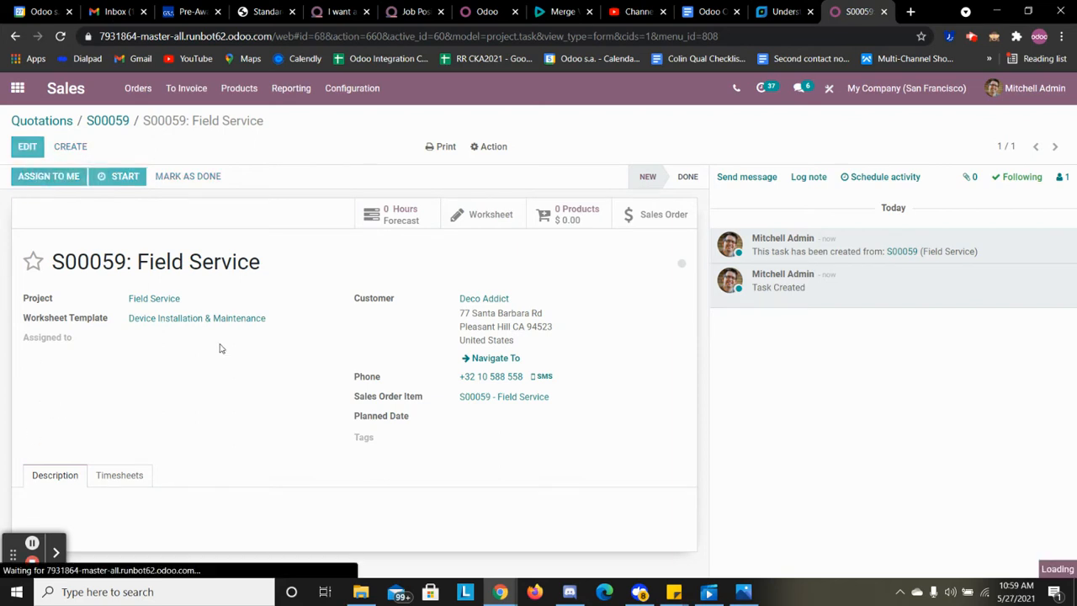
pyautogui.click(495, 227)
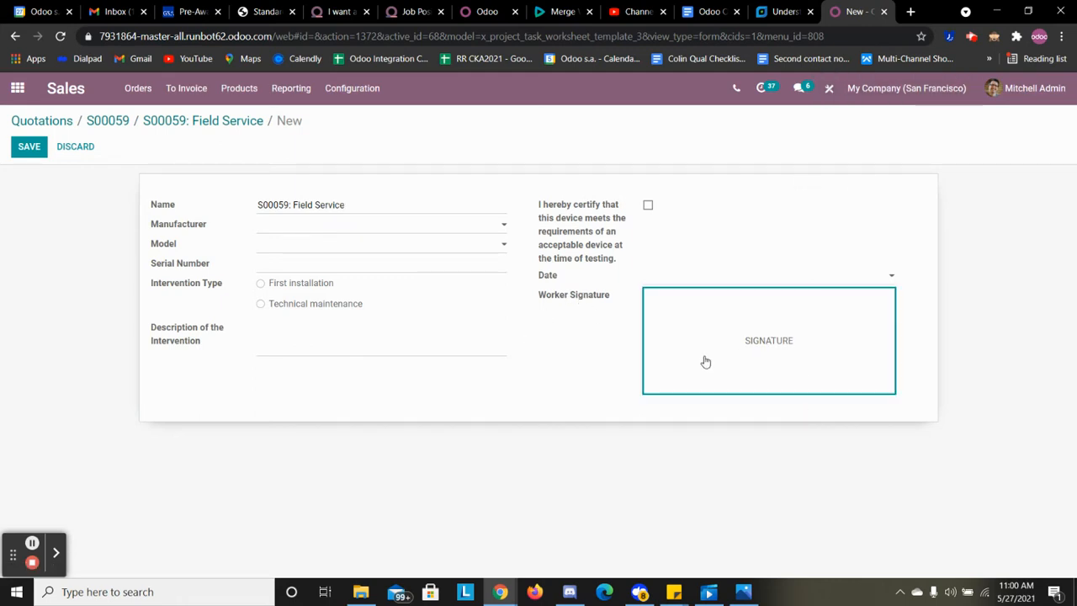
pyautogui.click(67, 146)
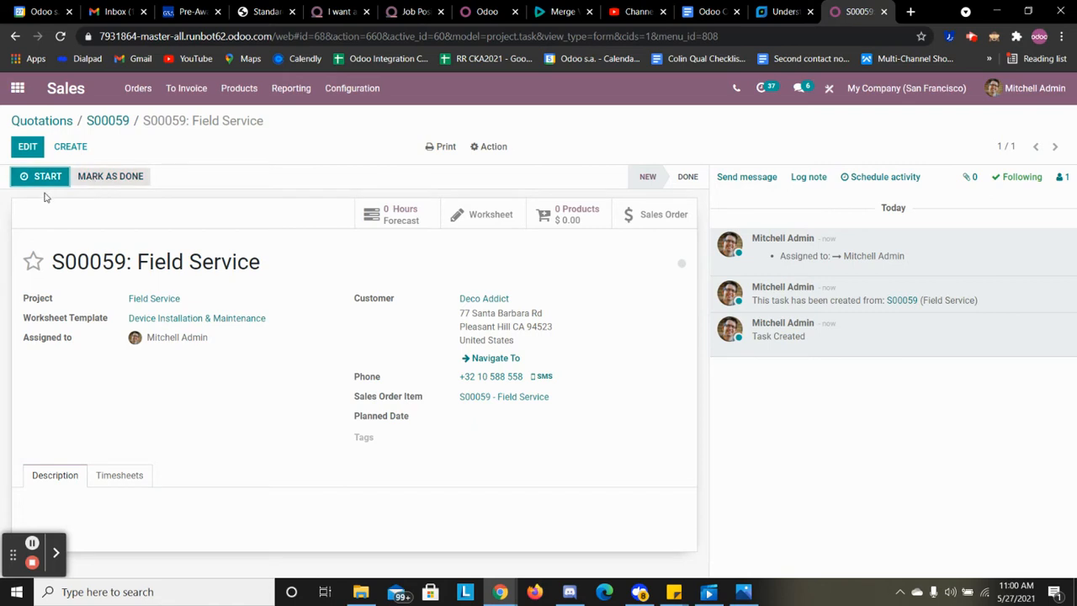
# Mark the field service task as done and preview its report email to the customer without sending it
pyautogui.click(111, 176)
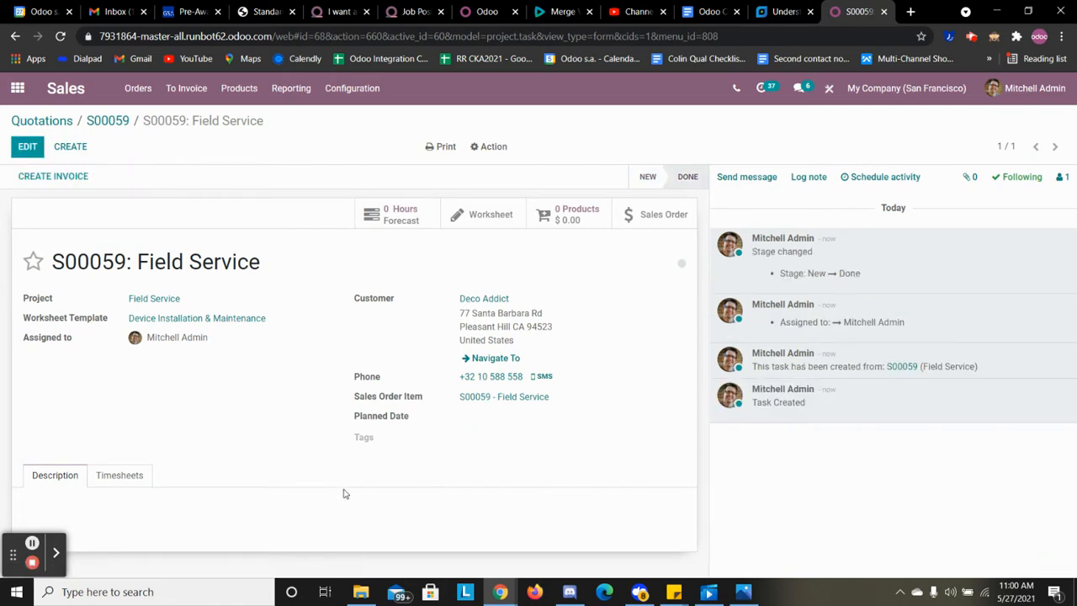
pyautogui.click(493, 148)
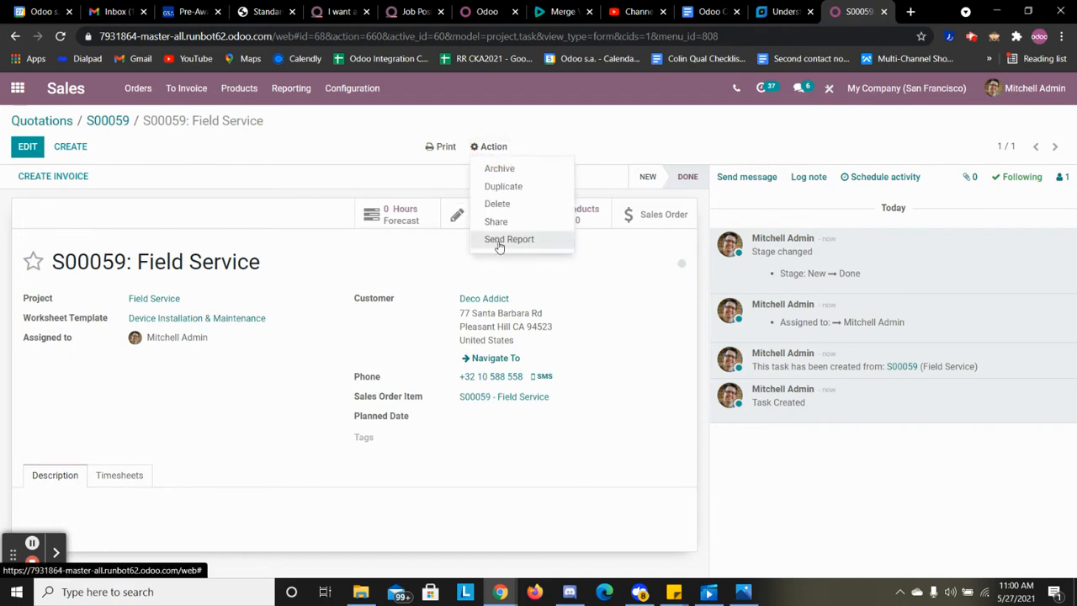
pyautogui.click(504, 240)
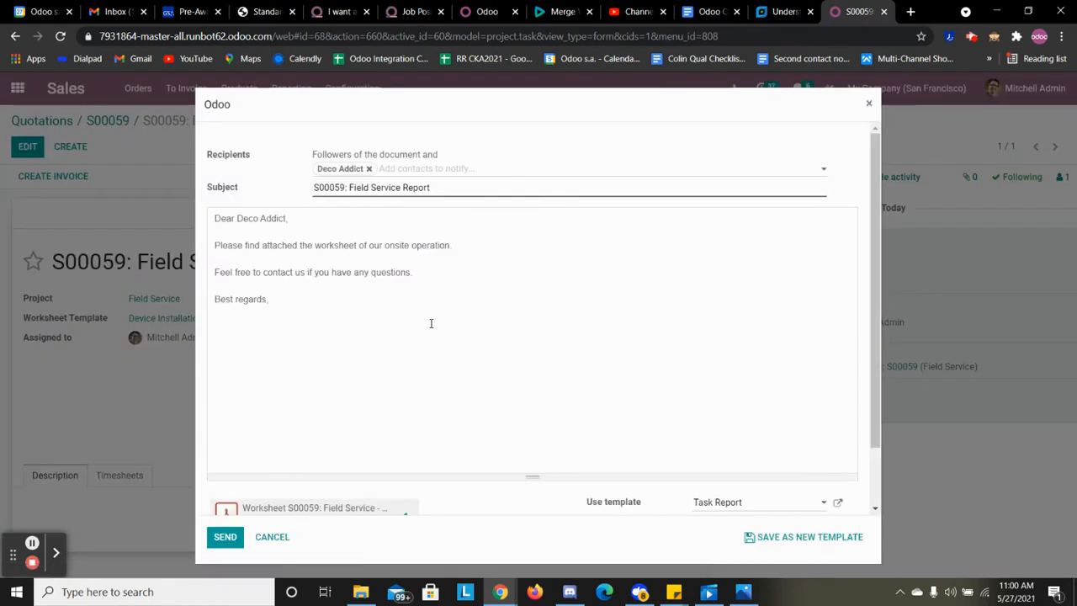
pyautogui.scroll(-2, 387, 337)
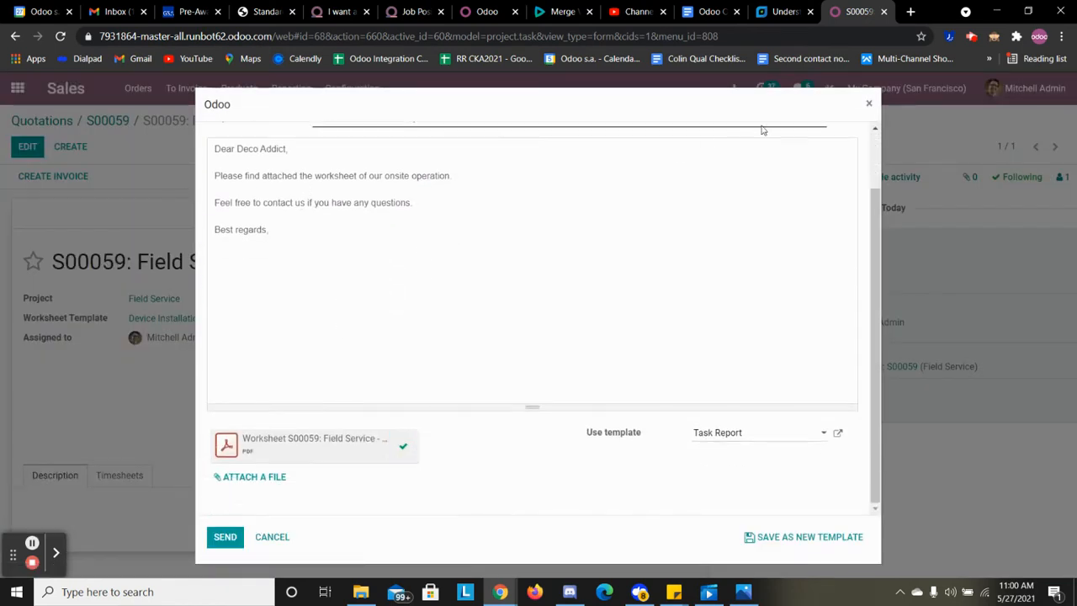
pyautogui.click(870, 106)
# Log a 00:15 timesheet line described as "Kicked Off the Project" on the task and save it
pyautogui.click(116, 474)
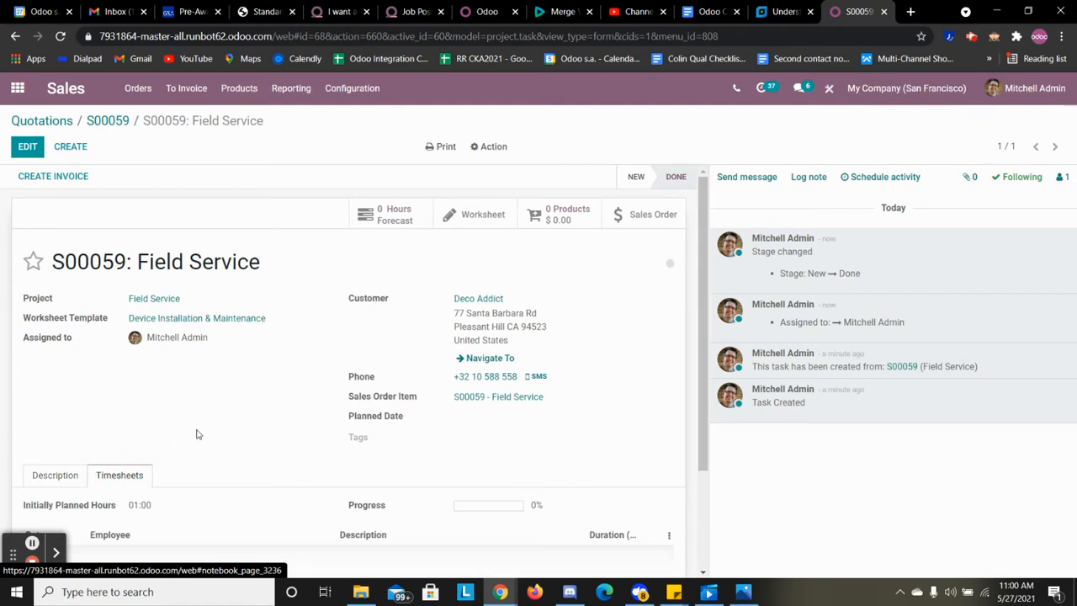
pyautogui.scroll(-2, 100, 206)
pyautogui.click(45, 417)
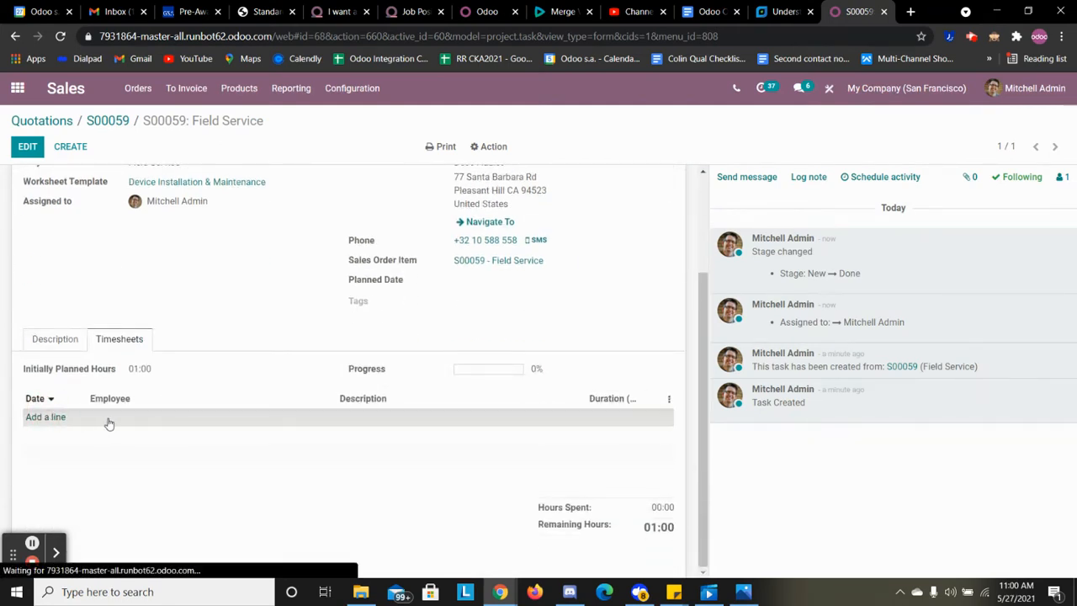
pyautogui.scroll(-2, 177, 473)
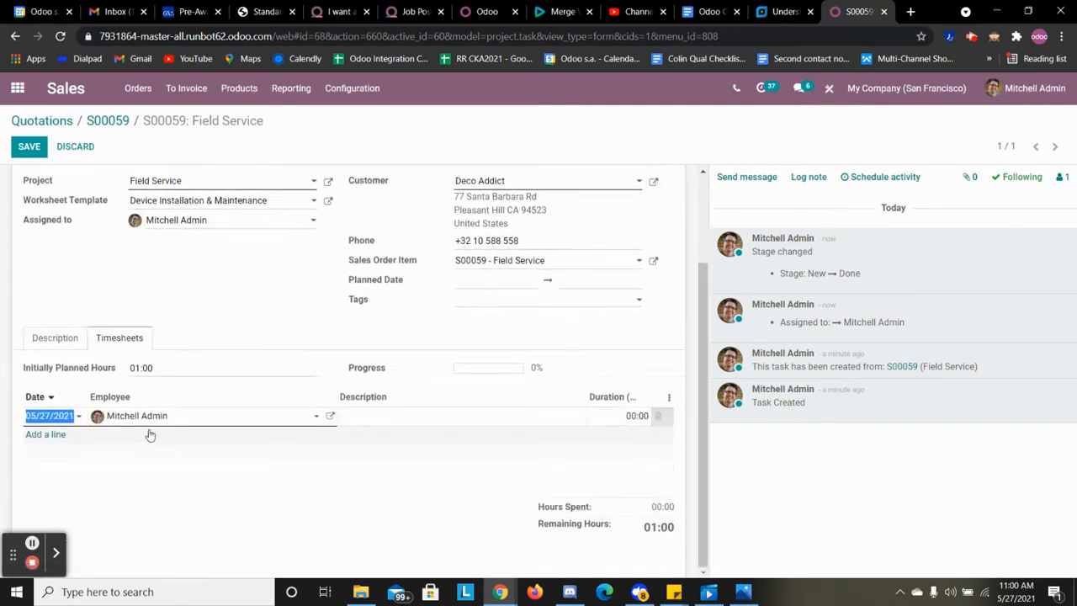
pyautogui.click(385, 415)
pyautogui.write('Kicked Off the Project')
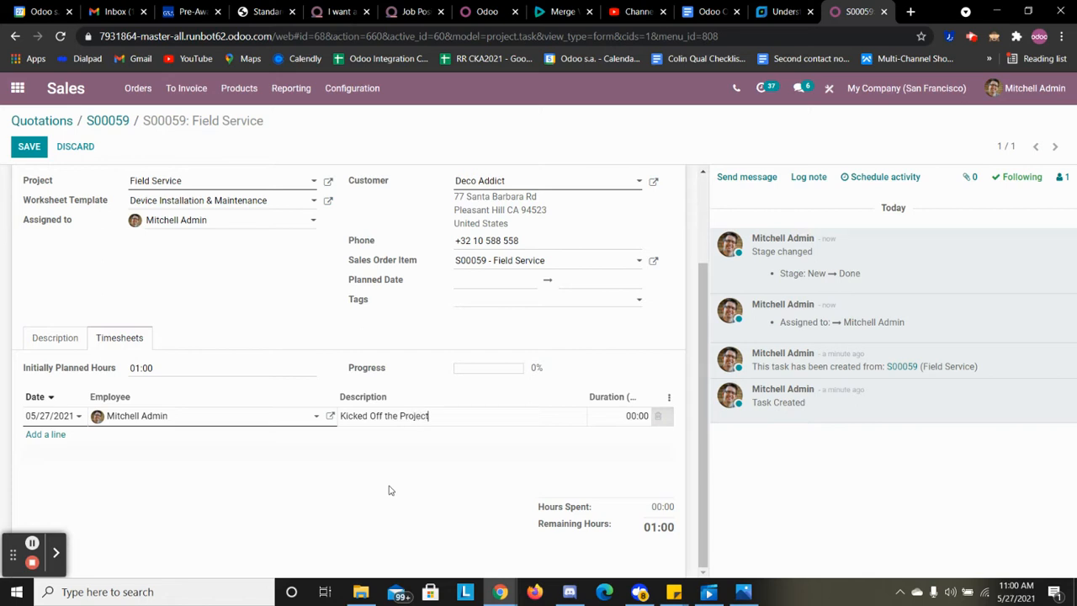
pyautogui.click(636, 416)
pyautogui.write('15')
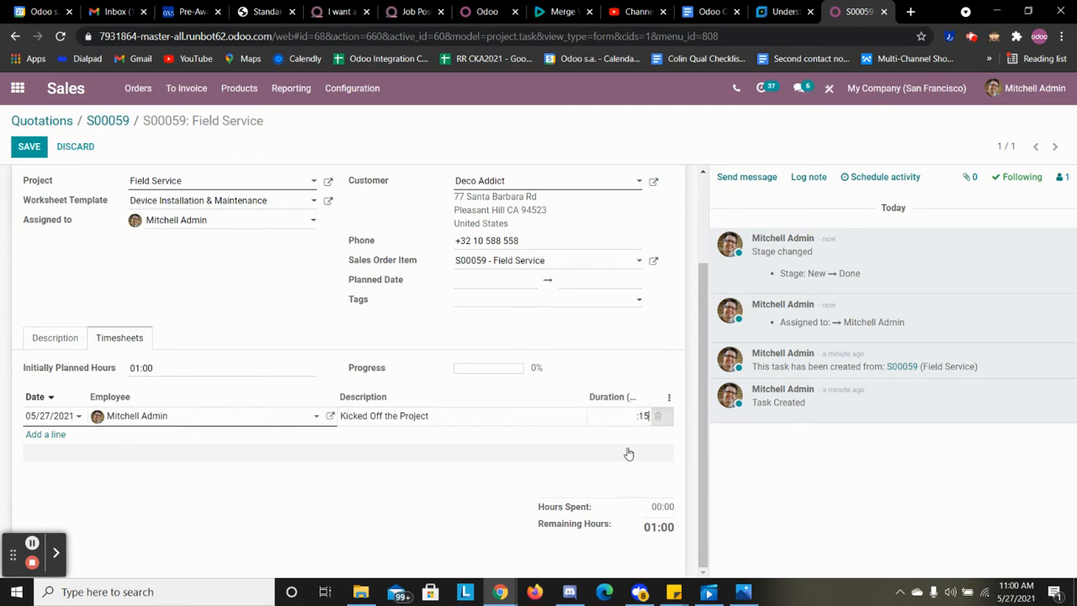
pyautogui.click(476, 503)
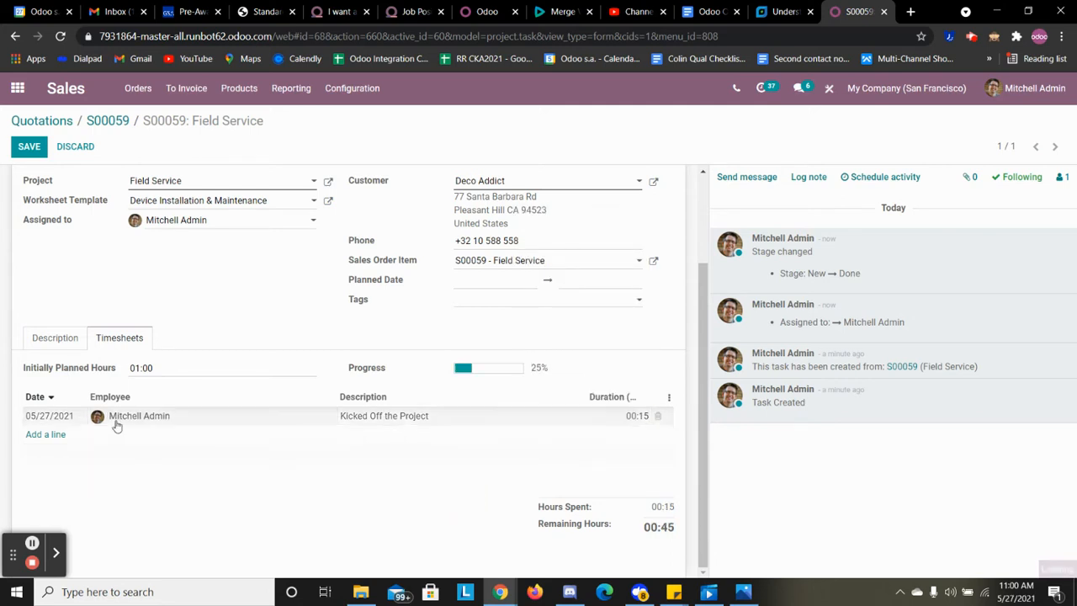
pyautogui.click(34, 153)
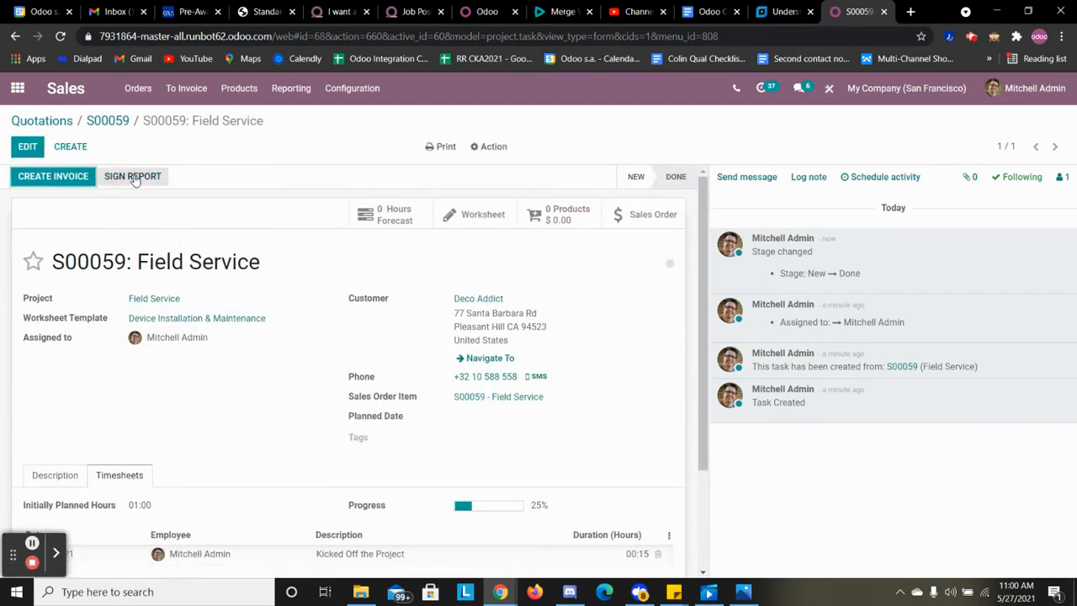
# Open the task's worksheet report for signing, review its Timesheets and Time & Material sections, and return to the task without signing
pyautogui.click(134, 179)
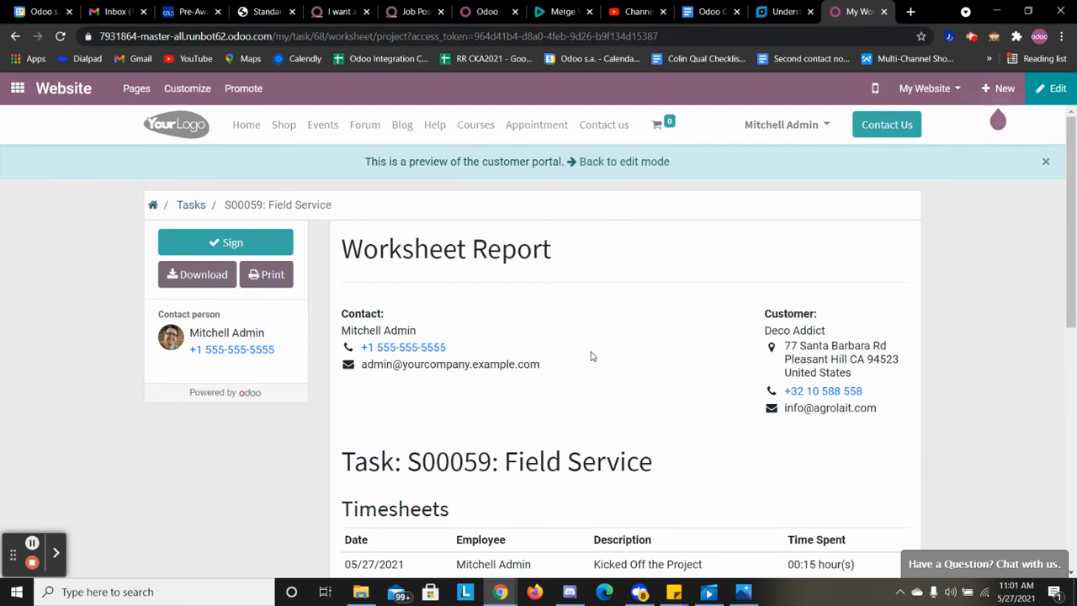
pyautogui.scroll(-2, 592, 356)
pyautogui.scroll(-1, 591, 356)
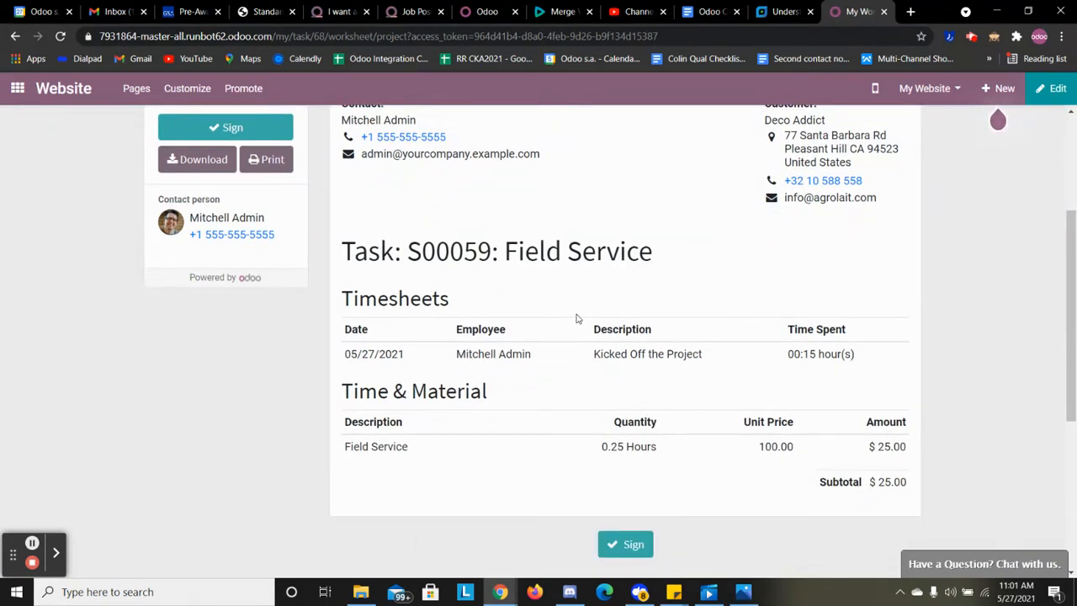
pyautogui.scroll(-1, 539, 312)
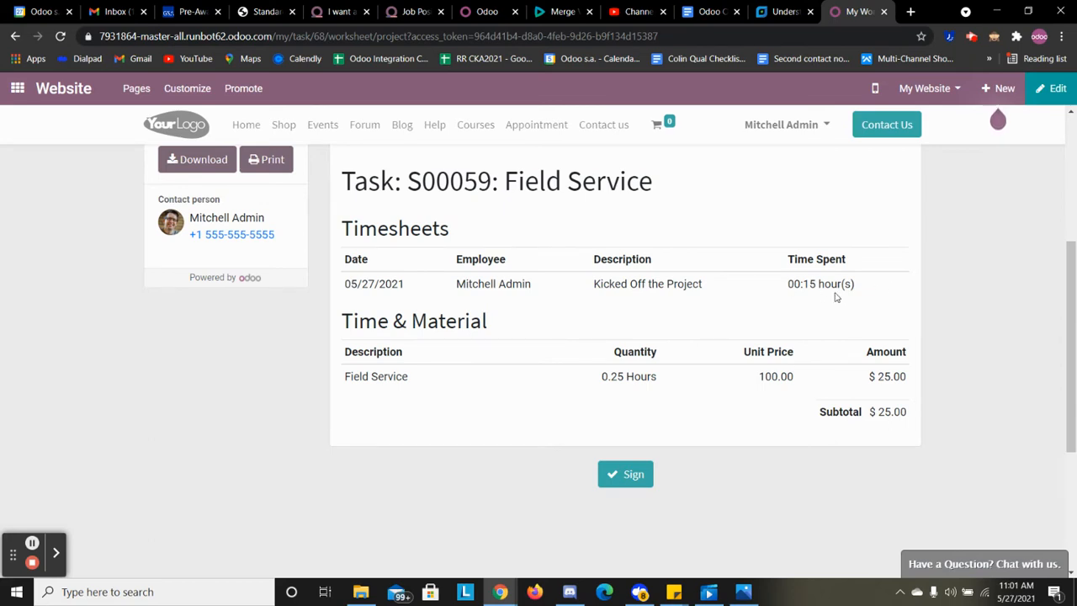
pyautogui.scroll(-1, 836, 297)
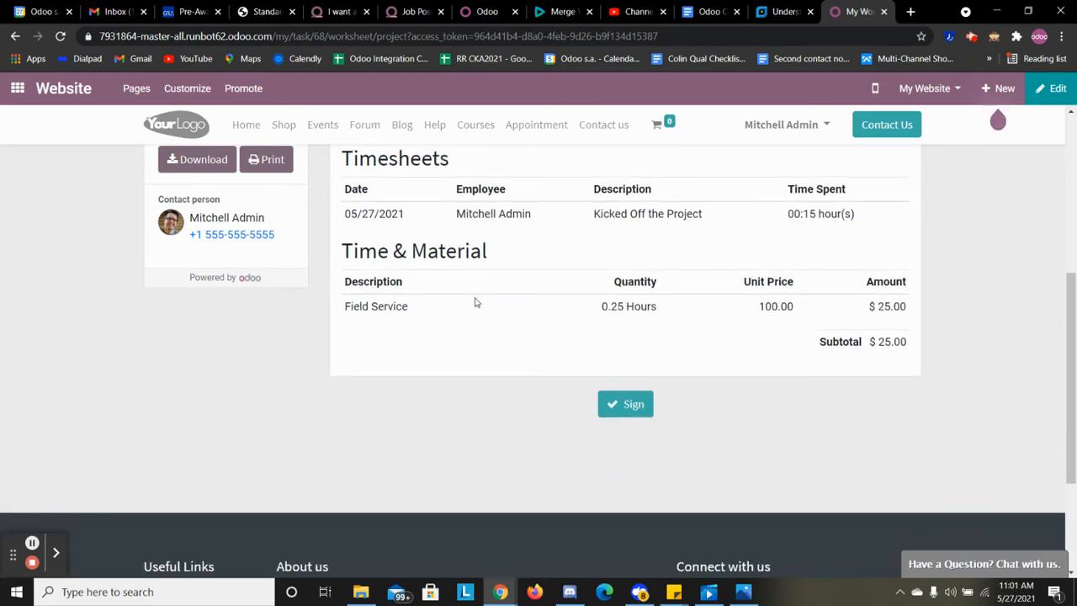
pyautogui.scroll(2, 584, 375)
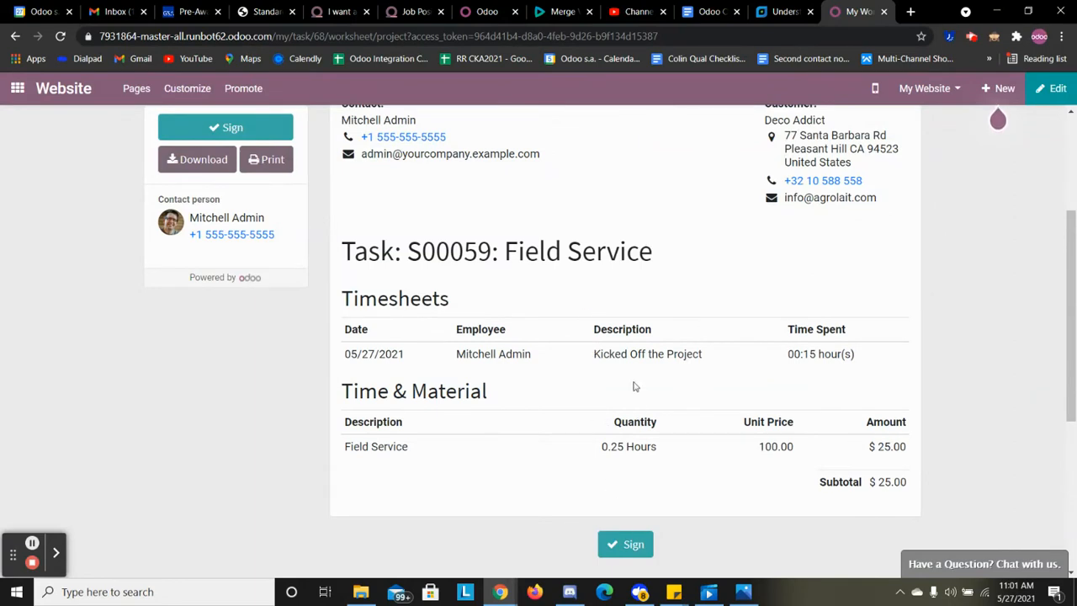
pyautogui.scroll(3, 634, 386)
pyautogui.click(623, 162)
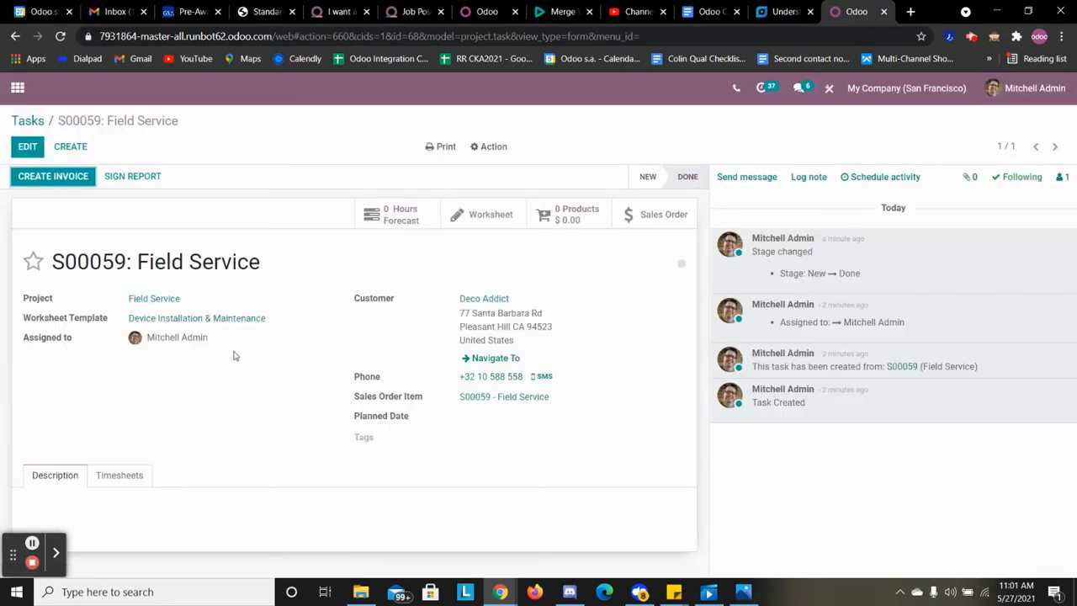
# Add a second timesheet line to the task, described as "Completed Work" with a duration of 00:45
pyautogui.click(120, 476)
pyautogui.scroll(-2, 120, 475)
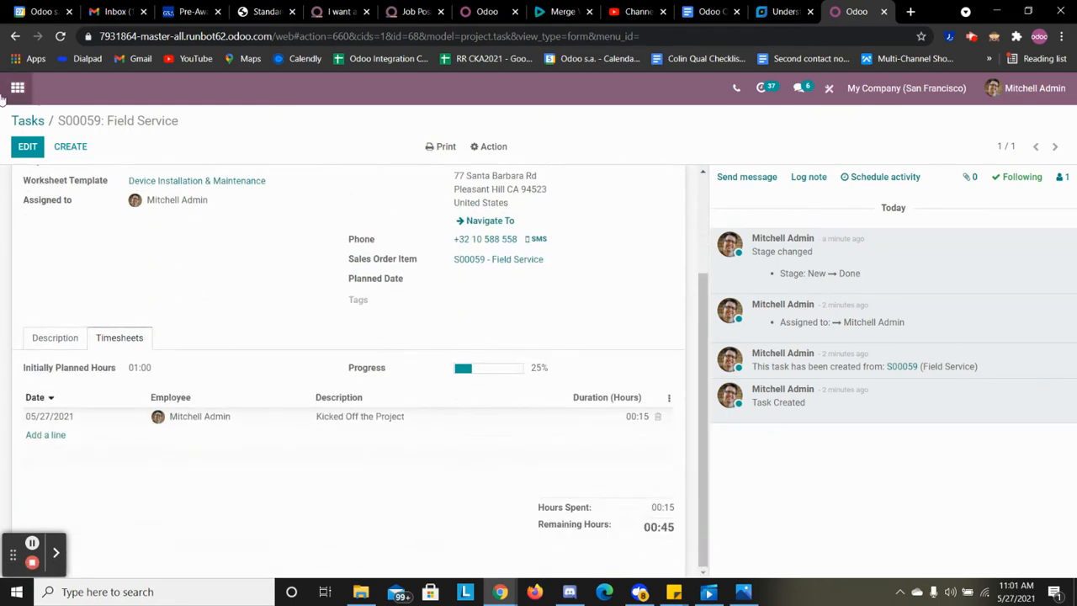
pyautogui.click(61, 437)
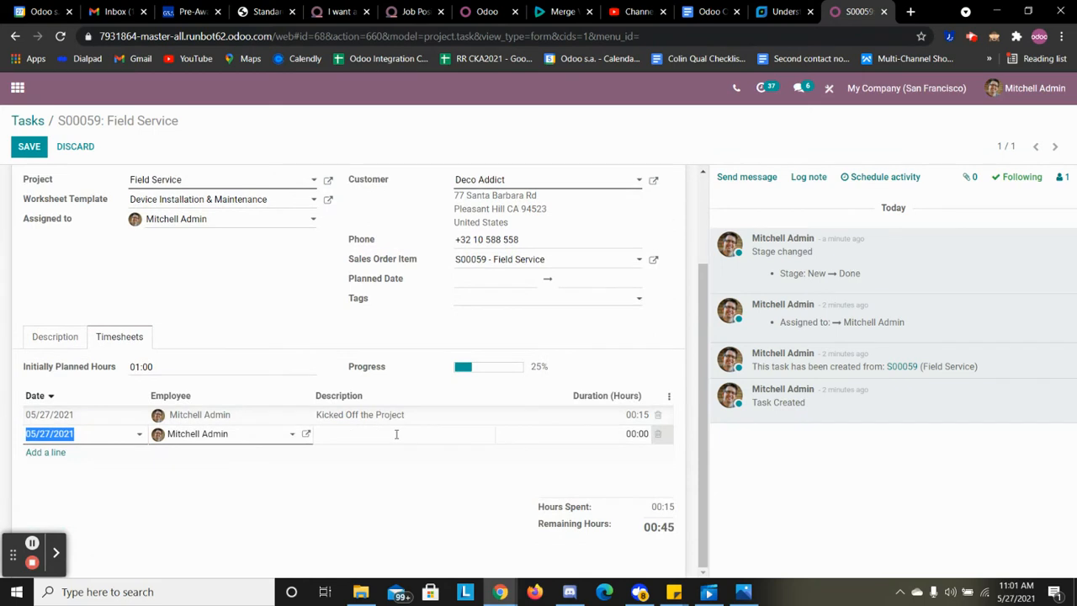
pyautogui.click(396, 433)
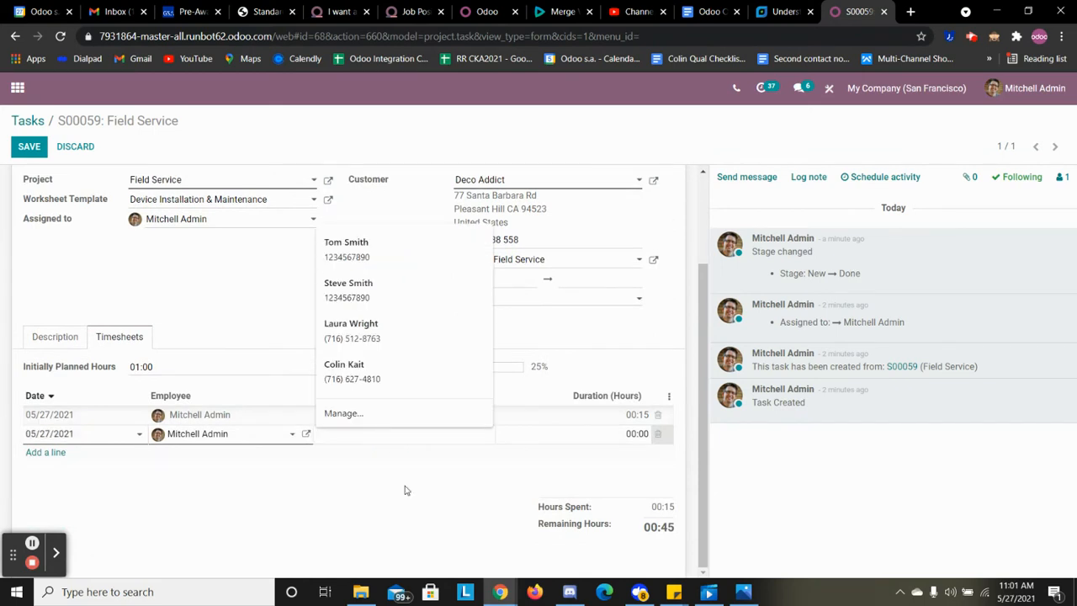
pyautogui.write('Completed Work')
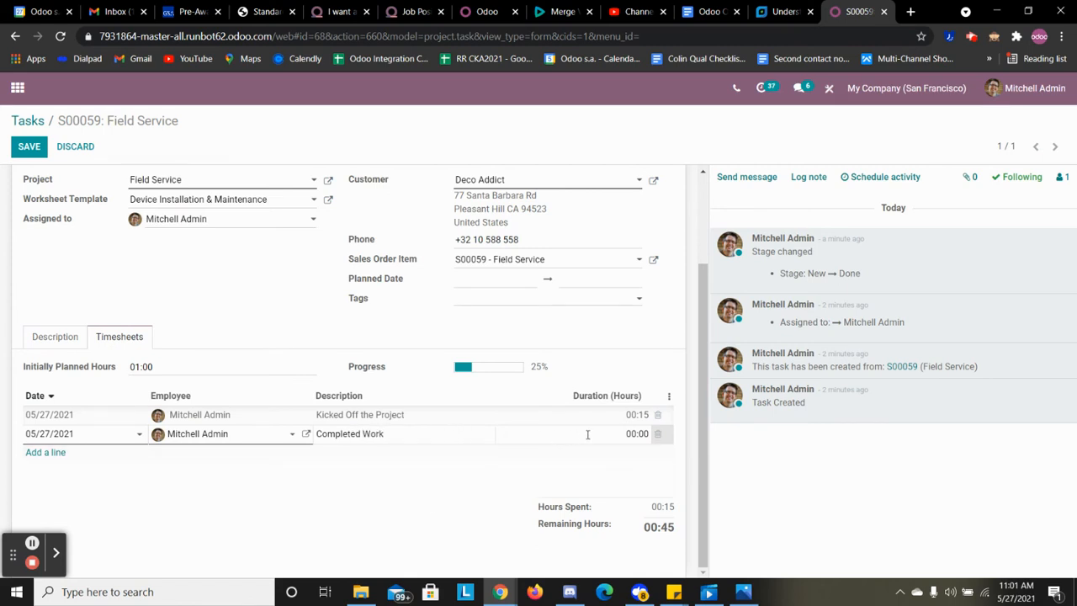
pyautogui.click(641, 431)
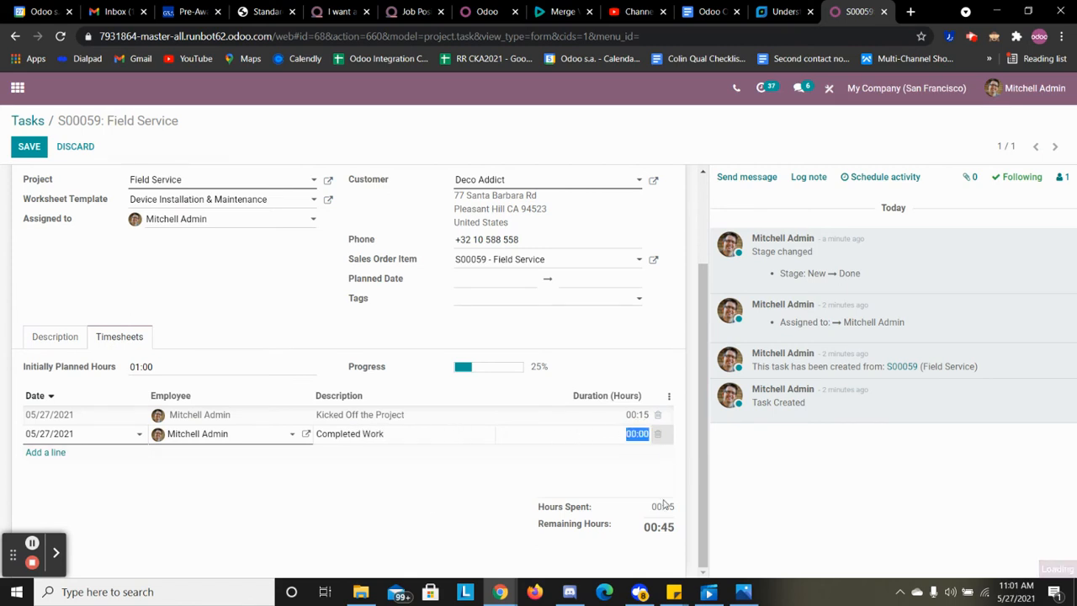
pyautogui.press('BackSpace')
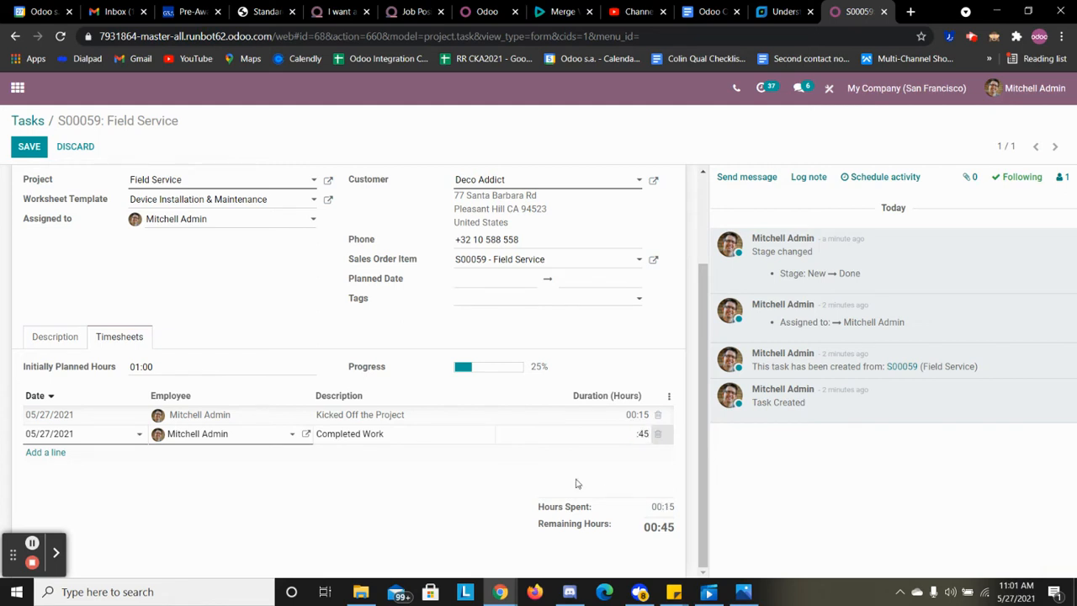
pyautogui.click(507, 491)
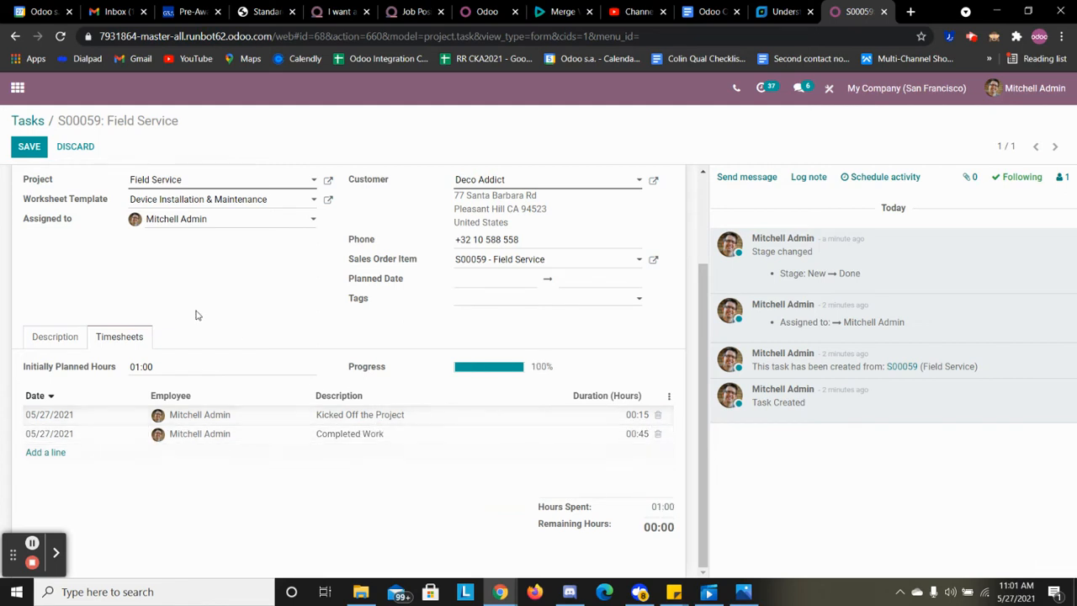
# Save the task and open its worksheet report for signing, reviewing the Timesheets and Time & Material sections
pyautogui.click(23, 147)
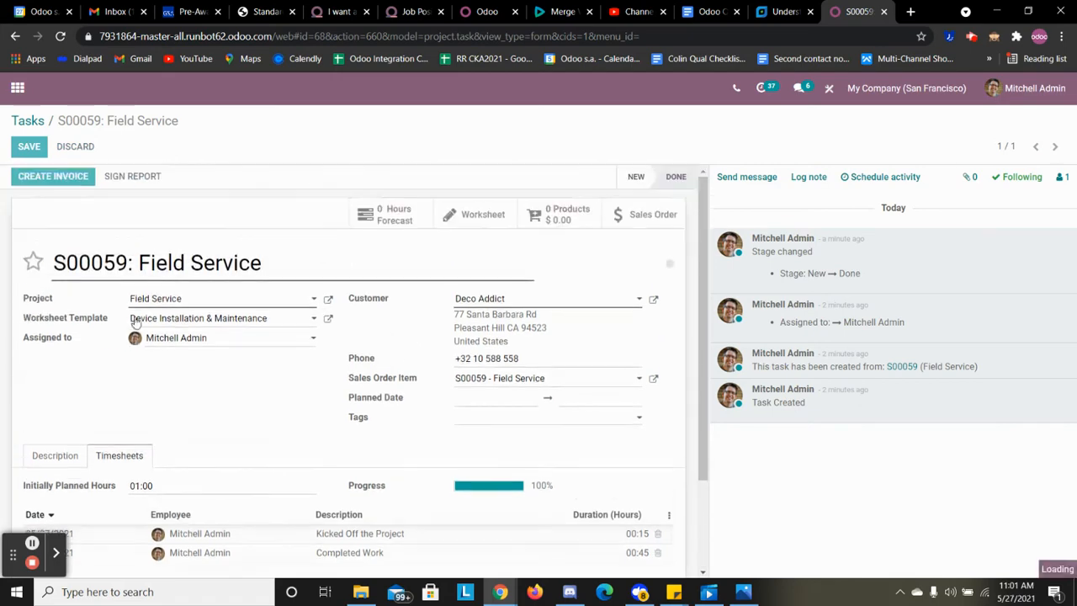
pyautogui.click(132, 175)
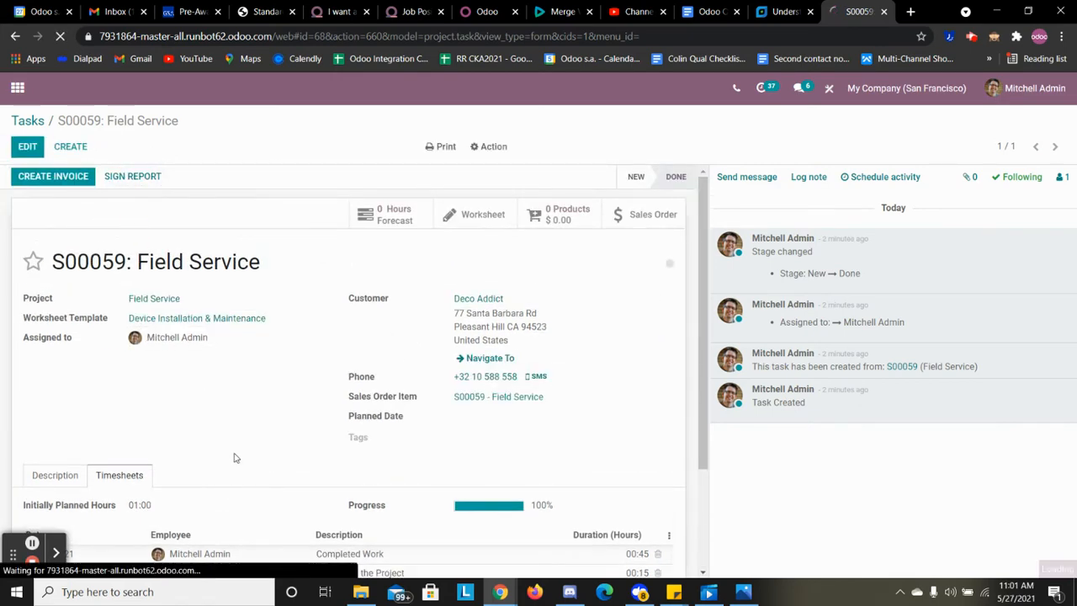
pyautogui.scroll(-2, 233, 457)
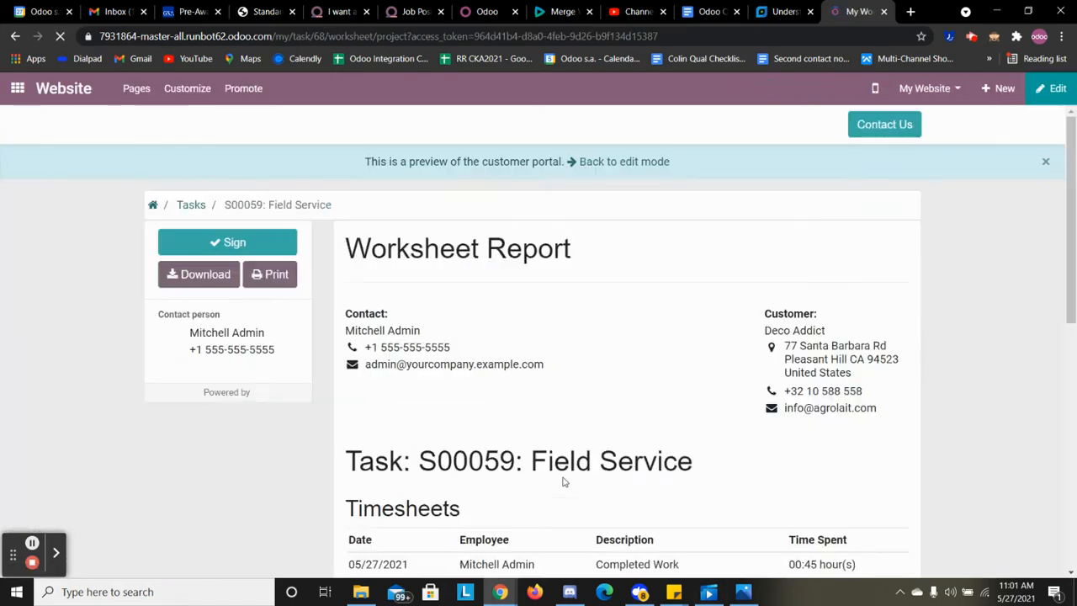
pyautogui.scroll(-3, 697, 421)
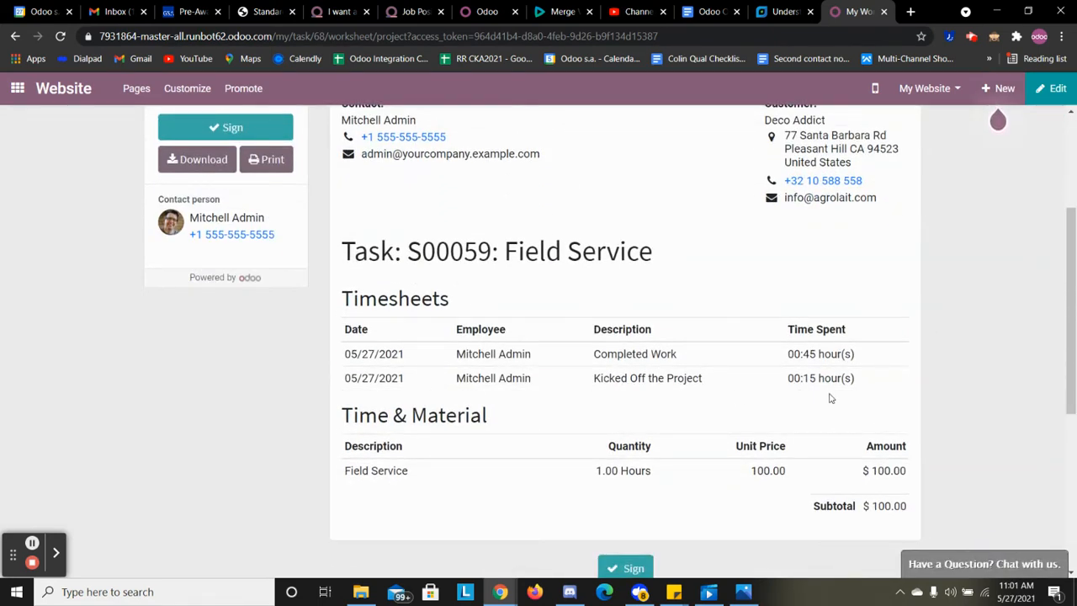
pyautogui.scroll(-1, 828, 400)
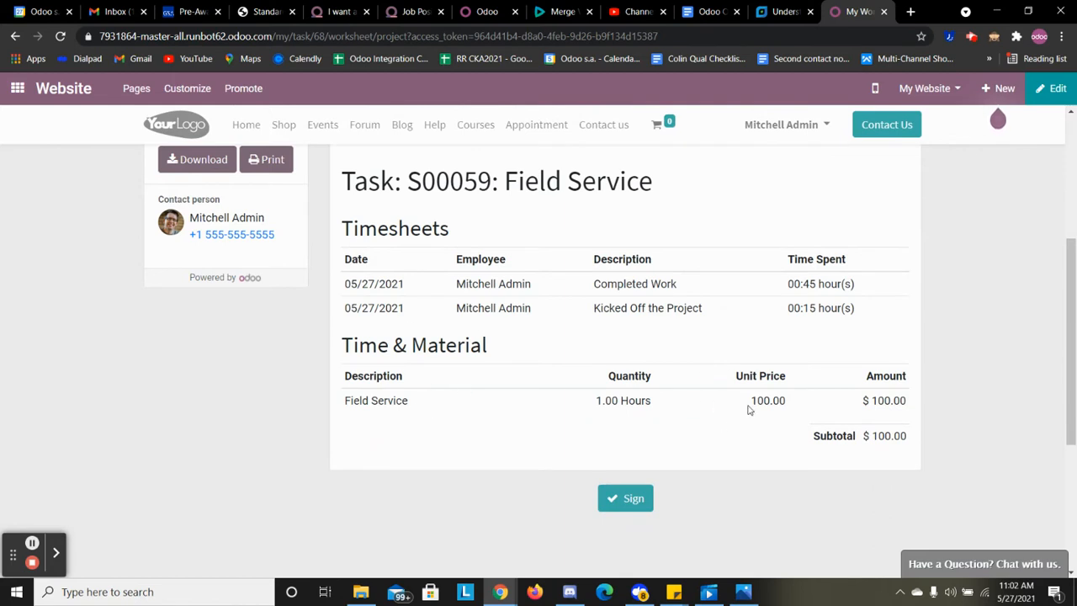
pyautogui.scroll(-1, 782, 419)
pyautogui.scroll(3, 762, 423)
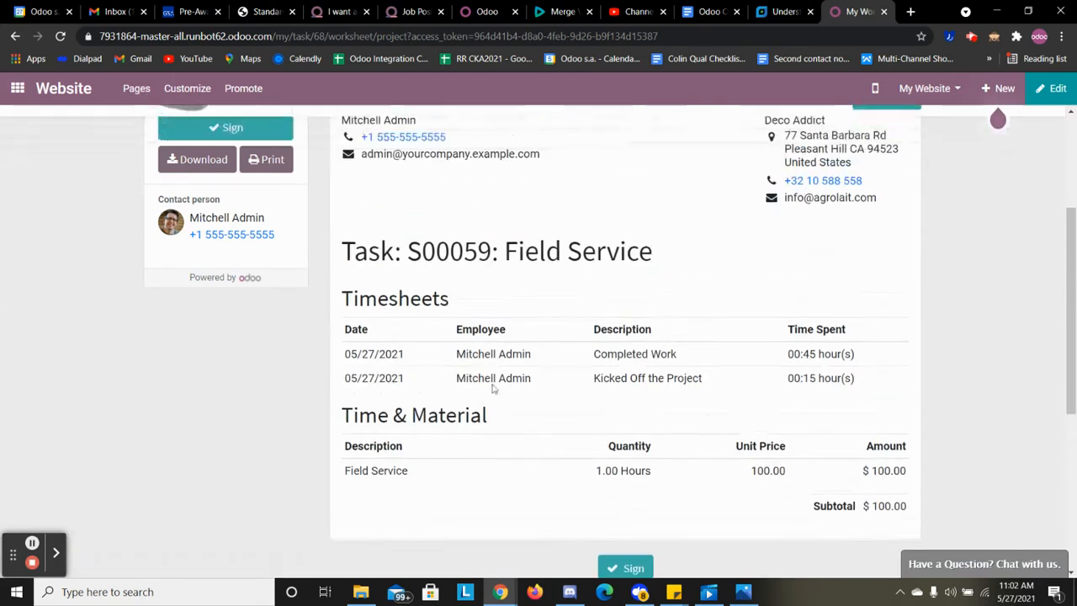
# Sign the worksheet report as Deco Addict with a hand-drawn signature
pyautogui.scroll(2, 160, 277)
pyautogui.click(229, 244)
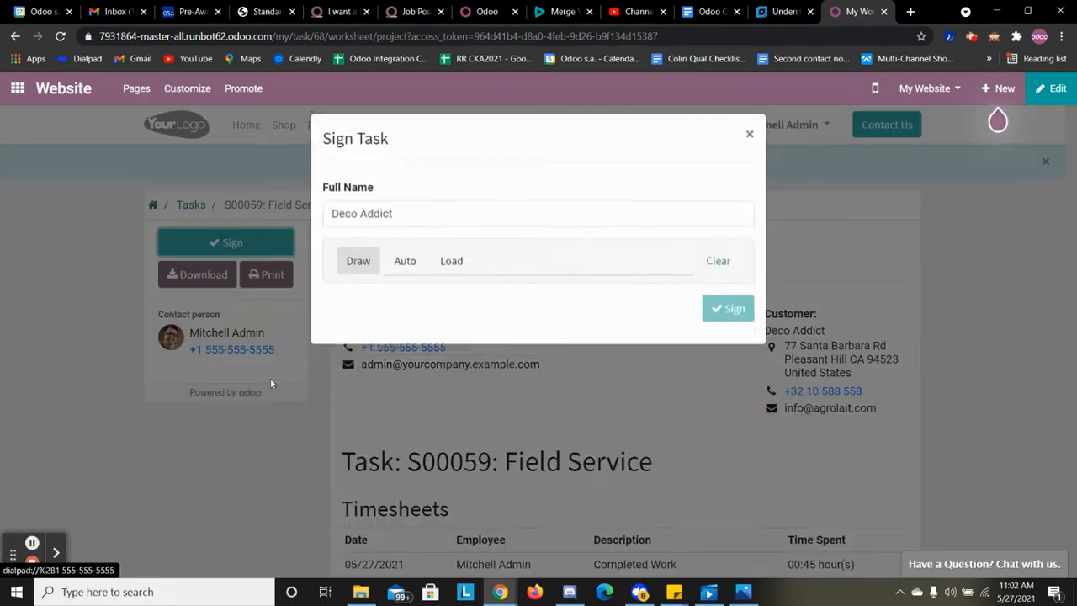
pyautogui.moveTo(378, 341); pyautogui.dragTo(706, 336)
pyautogui.click(728, 462)
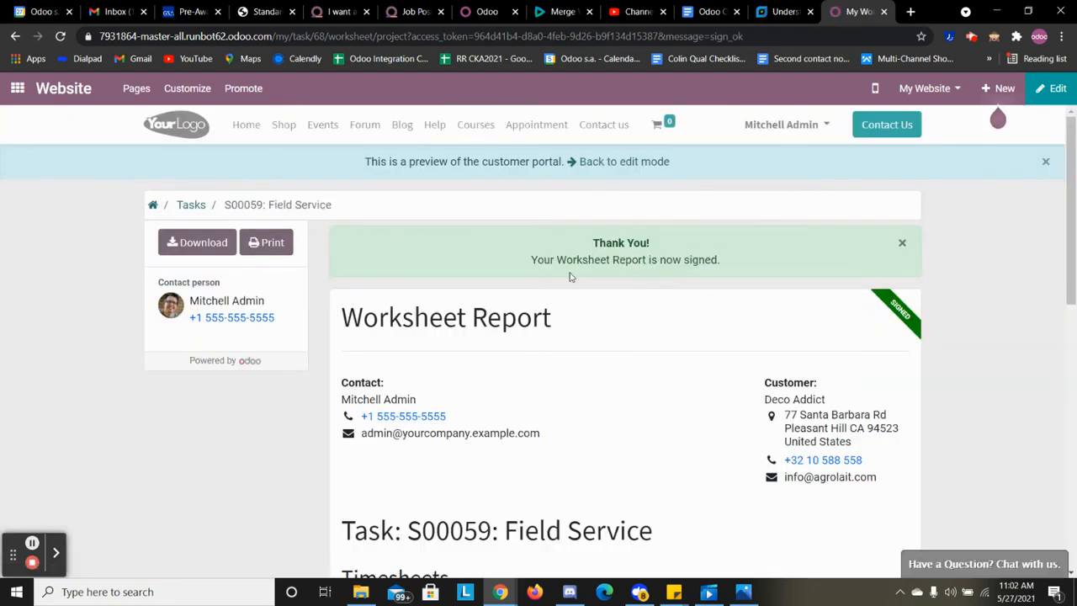
# Go to the customer portal's document overview and look through its Tasks list
pyautogui.click(154, 206)
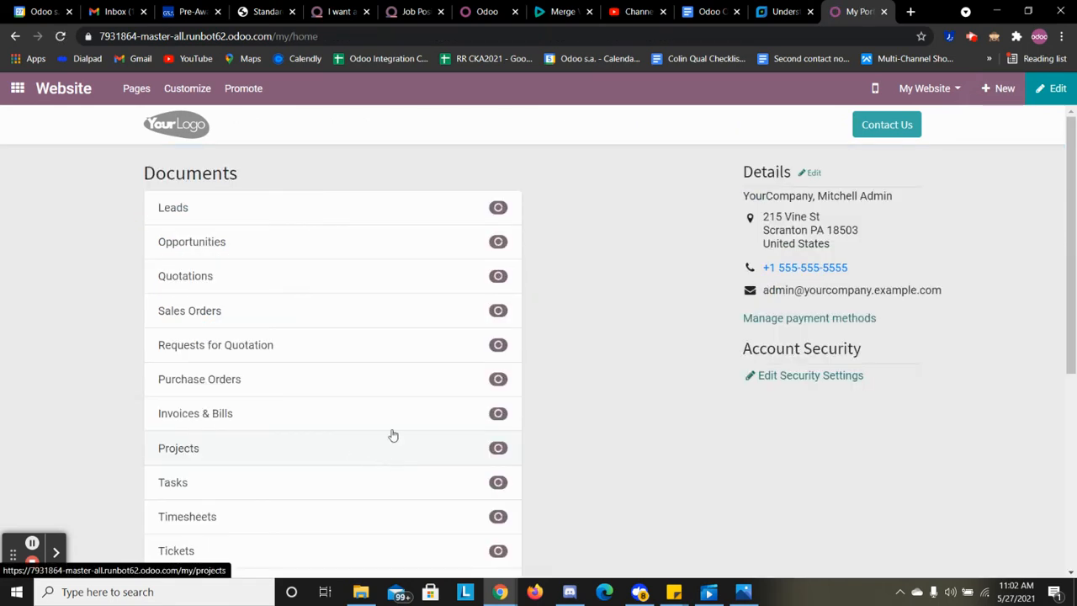
pyautogui.scroll(-1, 393, 445)
pyautogui.click(372, 412)
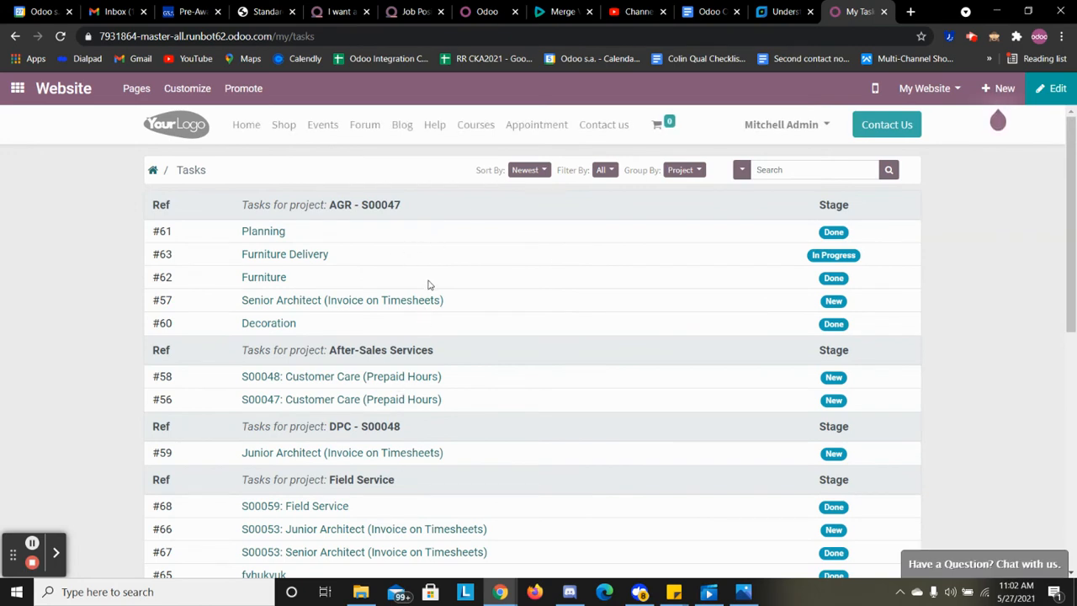
pyautogui.scroll(-1, 427, 286)
pyautogui.scroll(1, 370, 370)
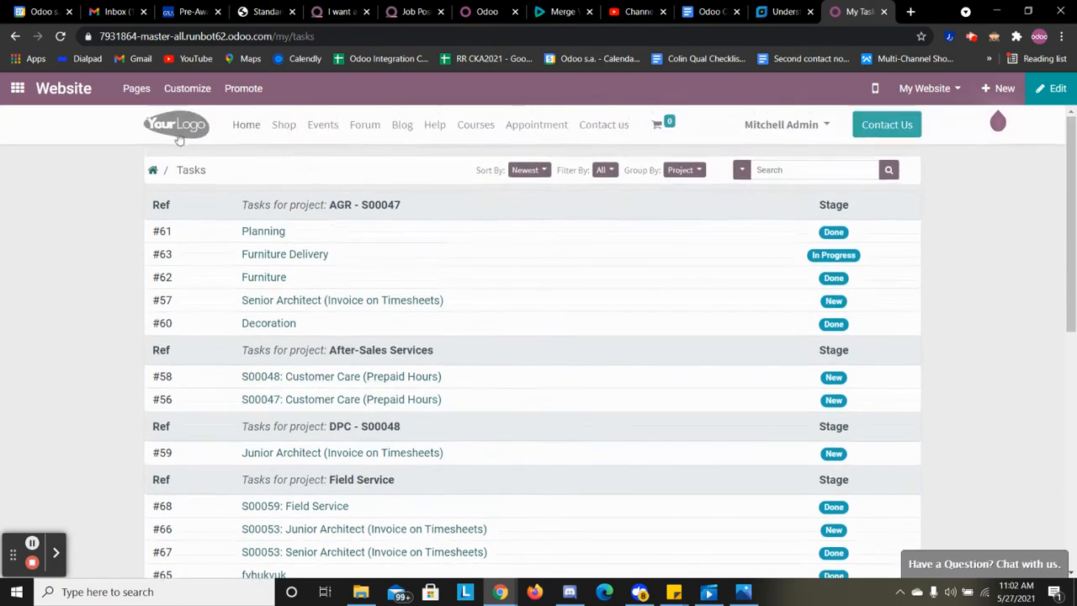
# Return to the portal's document overview and look through the Timesheets list
pyautogui.click(152, 172)
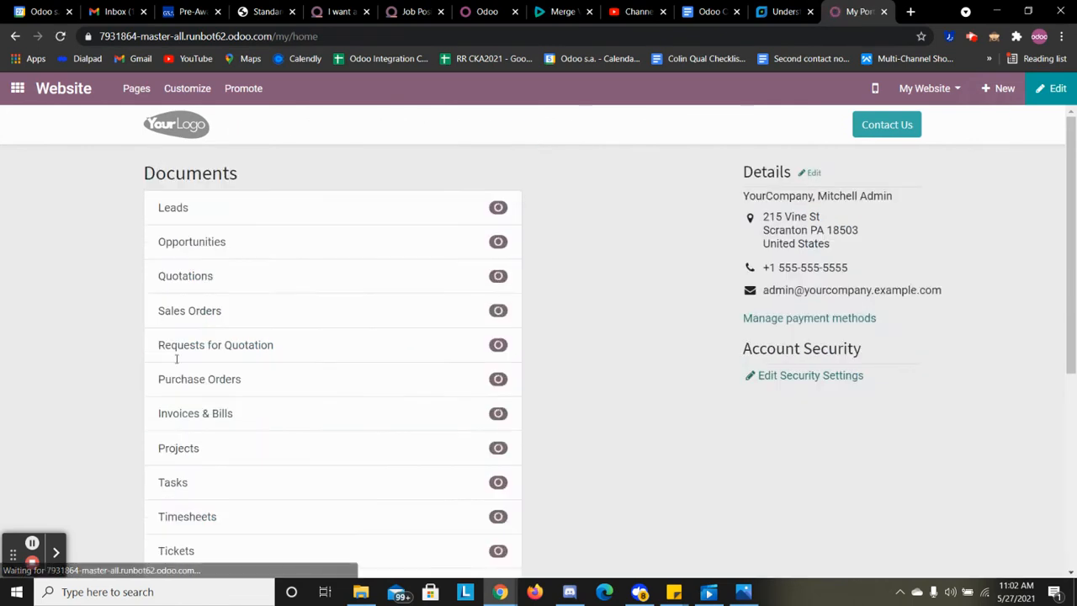
pyautogui.scroll(-1, 177, 359)
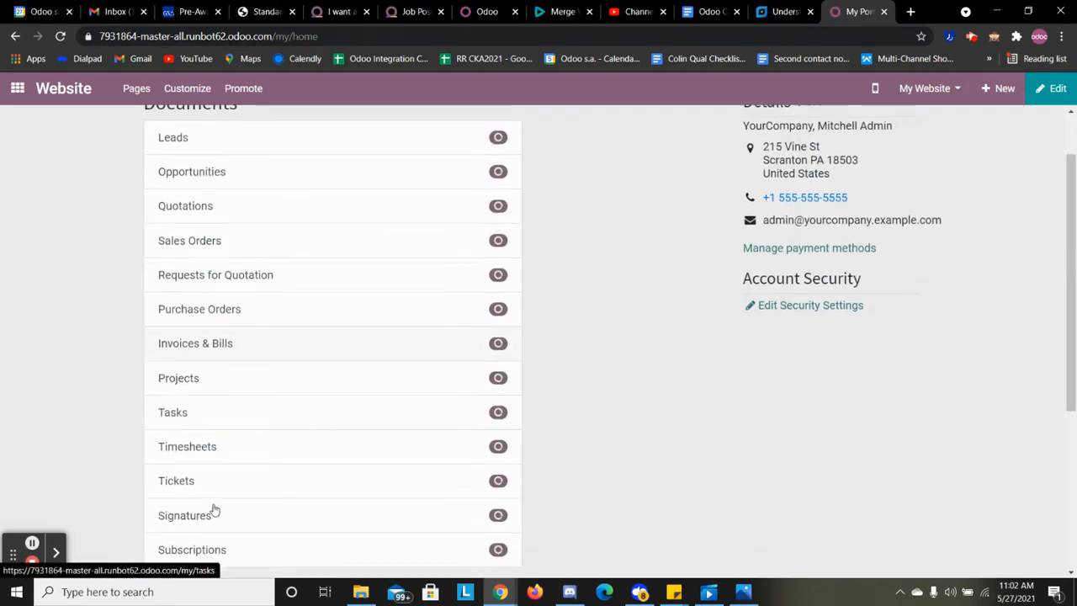
pyautogui.click(216, 446)
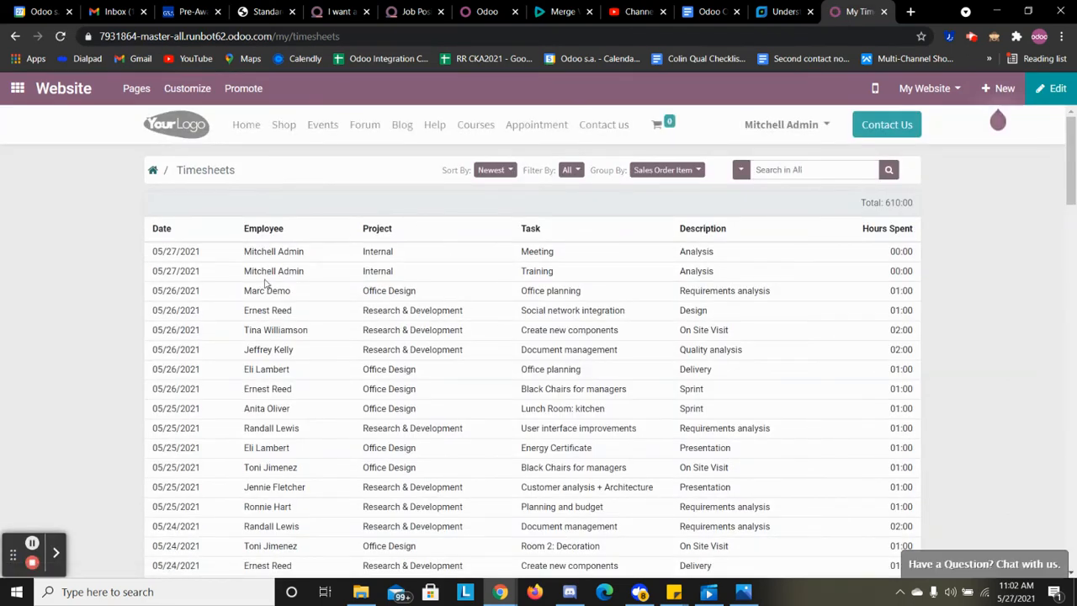
pyautogui.scroll(-5, 740, 269)
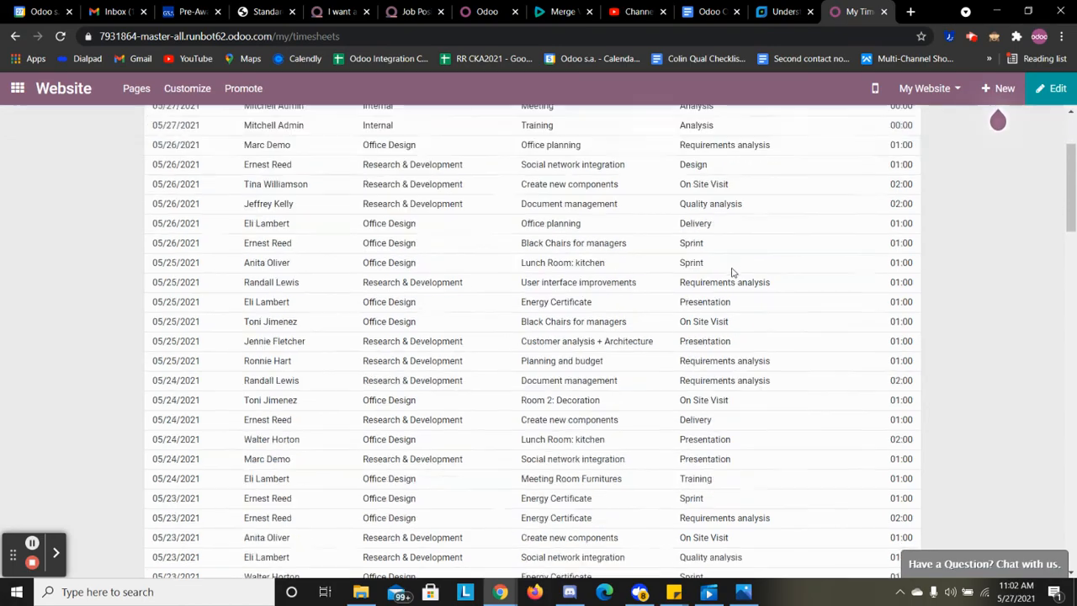
pyautogui.scroll(3, 494, 334)
pyautogui.scroll(3, 494, 333)
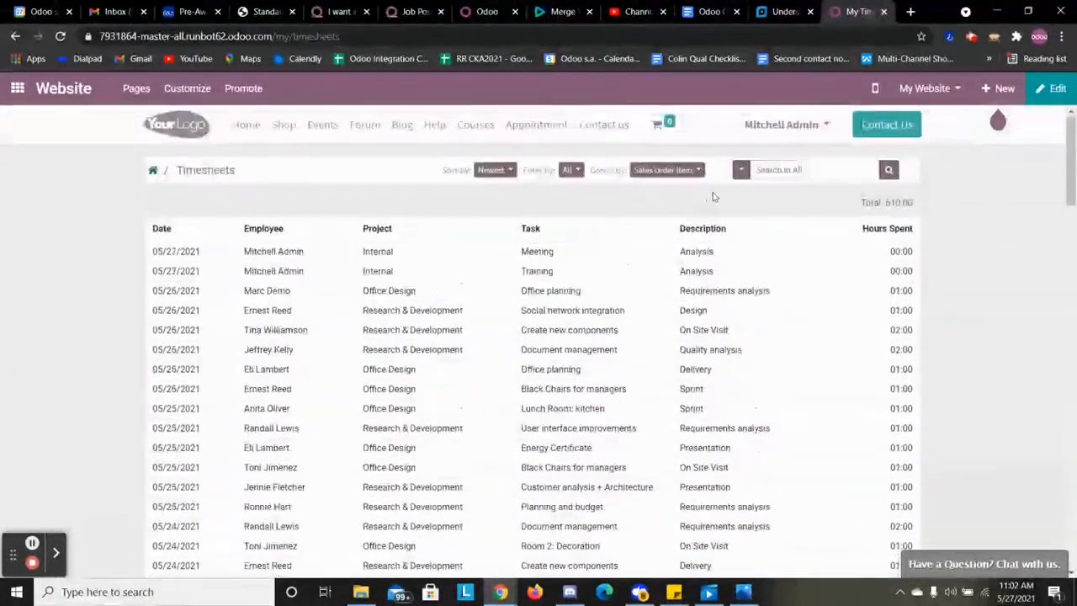
# Group the portal timesheets by task and review the groups along with the available sort, group and filter options
pyautogui.click(664, 169)
pyautogui.click(673, 241)
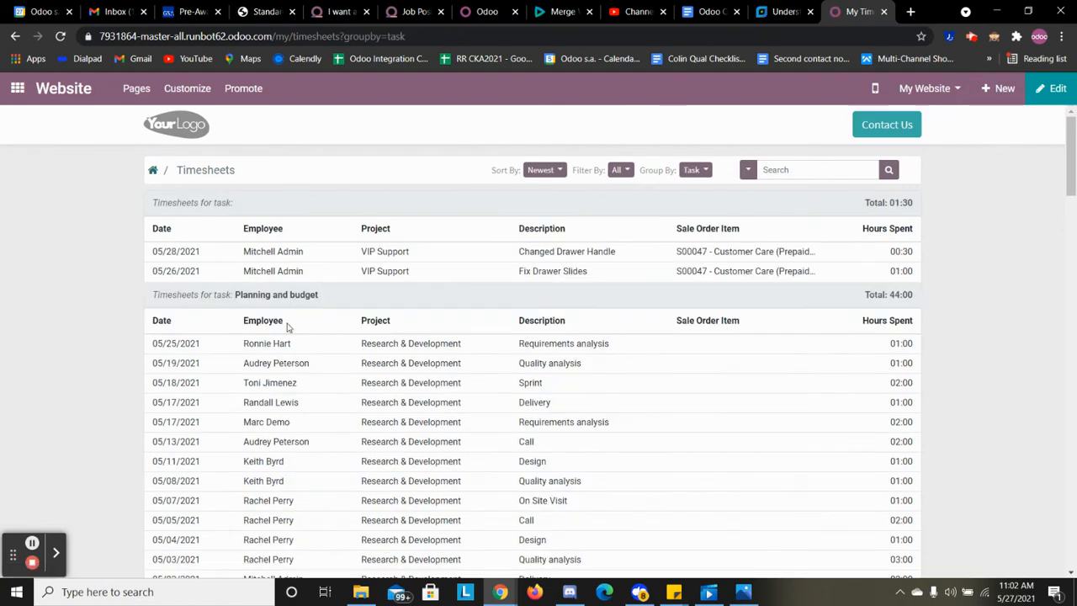
pyautogui.scroll(-1, 320, 248)
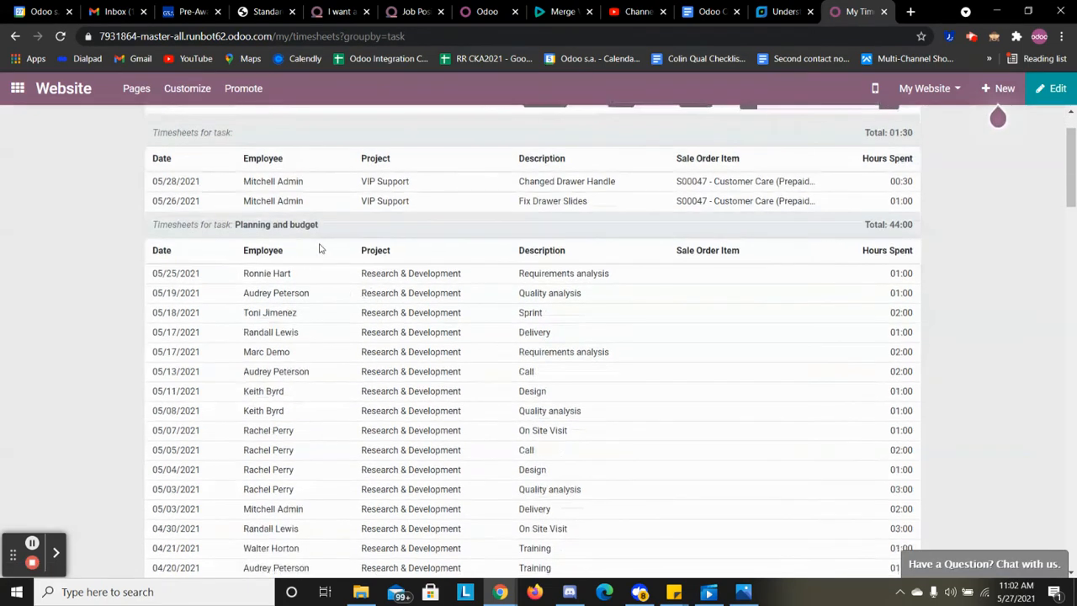
pyautogui.scroll(-6, 733, 345)
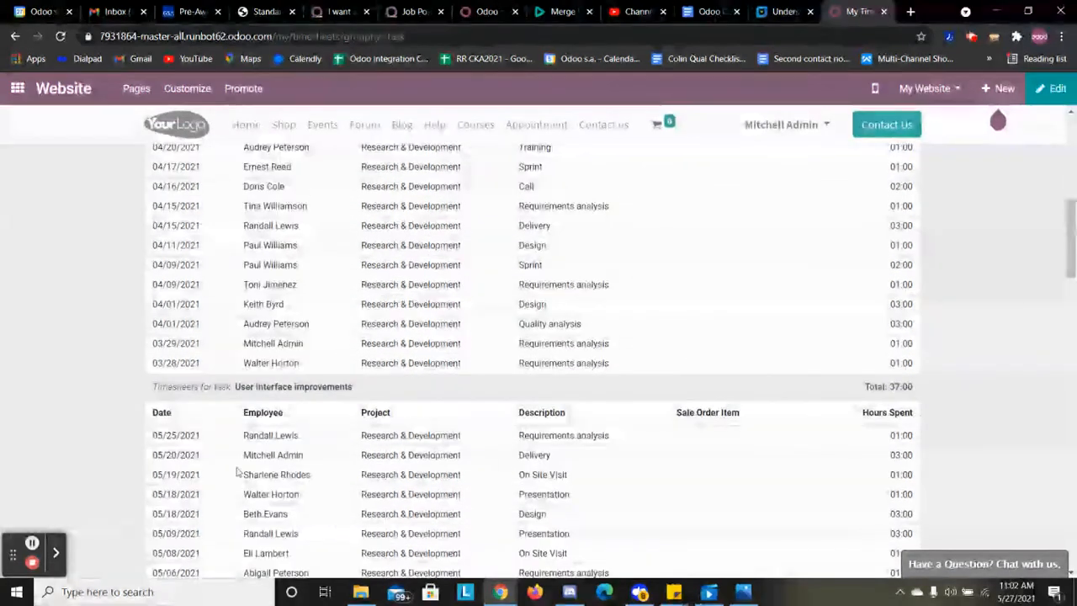
pyautogui.scroll(-4, 318, 432)
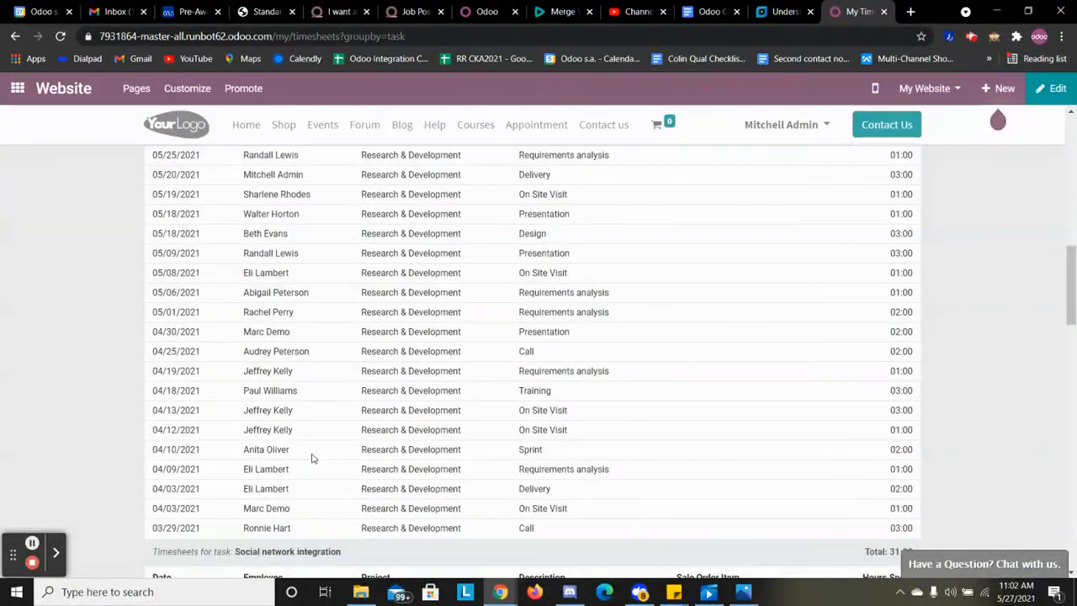
pyautogui.scroll(11, 308, 455)
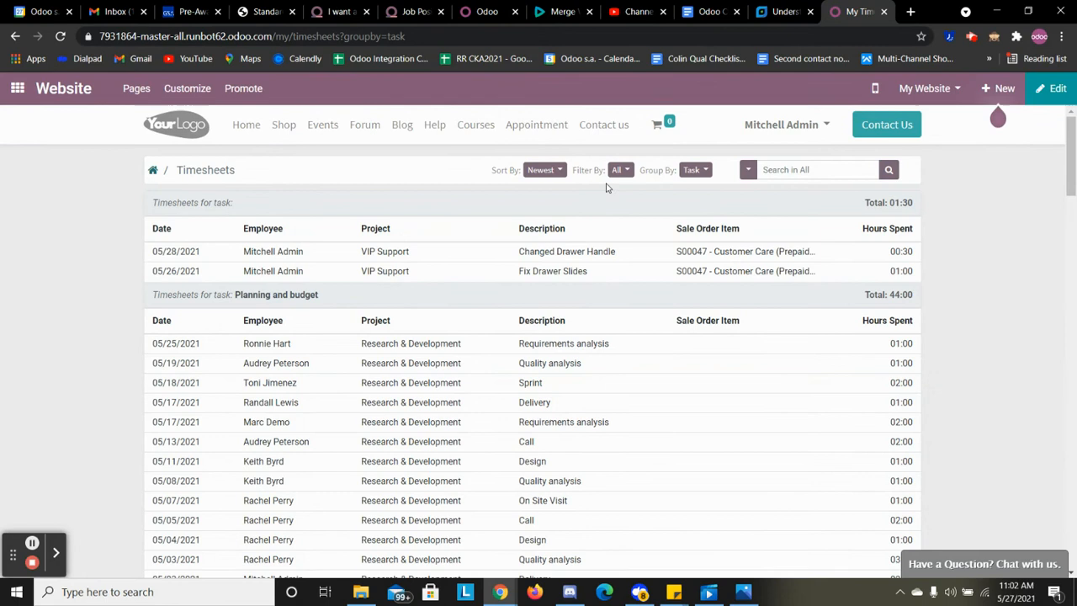
pyautogui.click(544, 170)
pyautogui.click(695, 170)
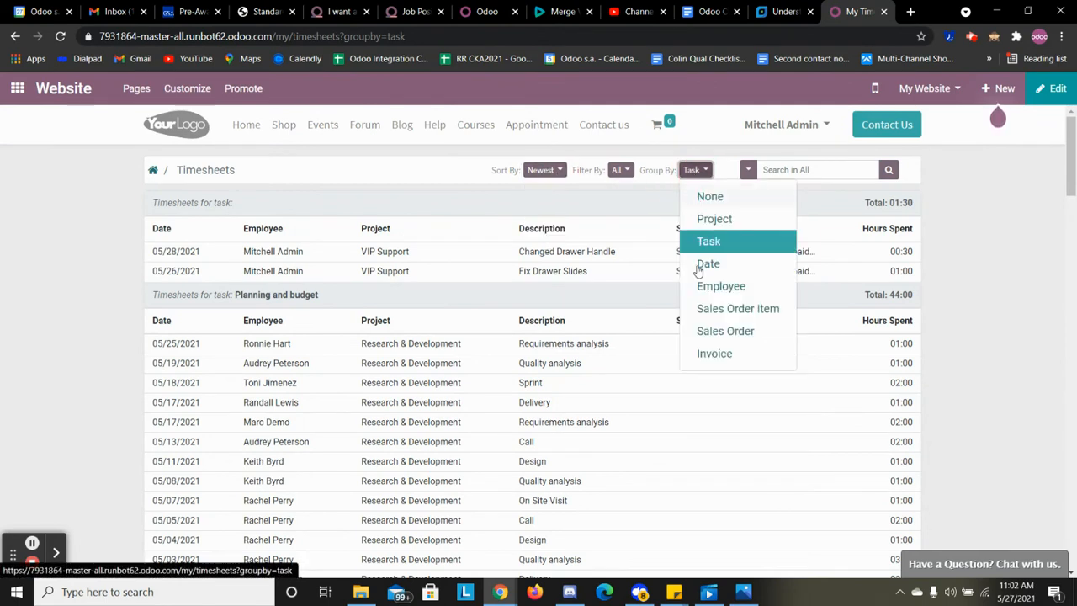
pyautogui.click(620, 170)
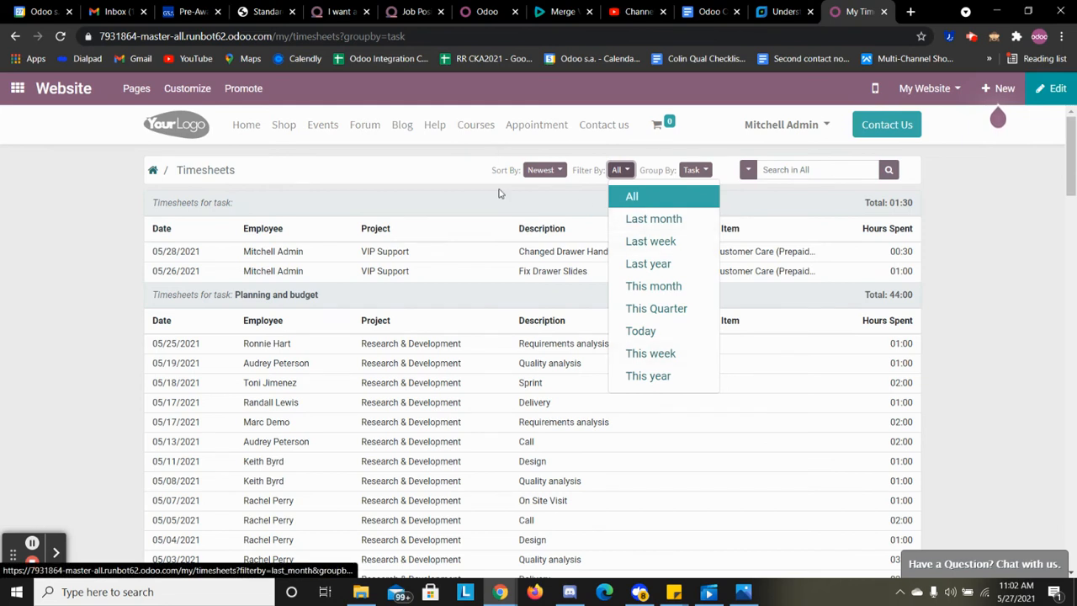
pyautogui.click(498, 193)
pyautogui.click(865, 173)
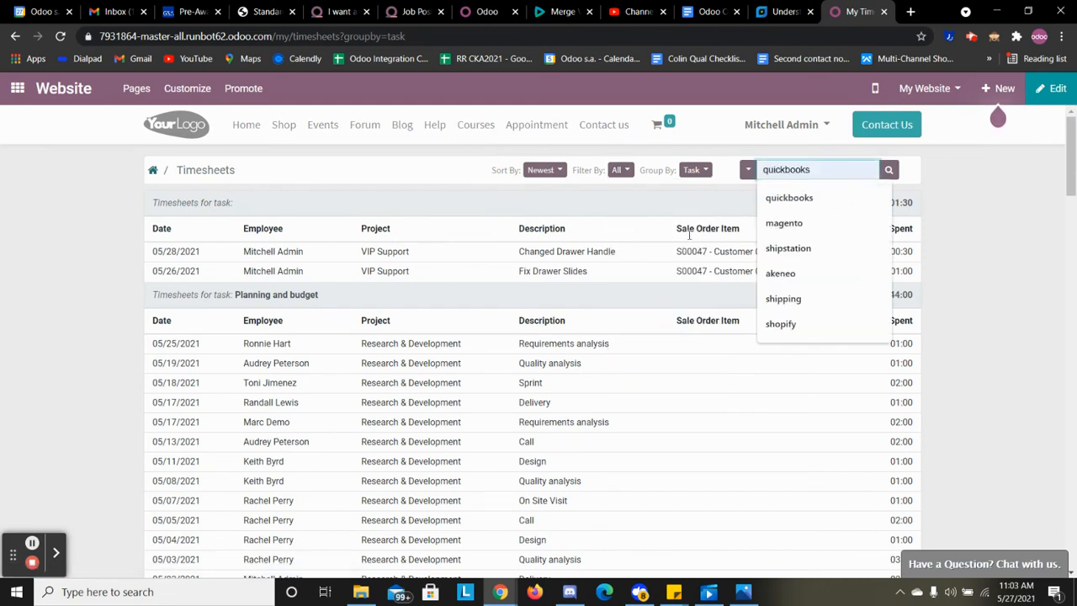
pyautogui.press('Escape')
# Leave the portal timesheets and go back through the visited pages to the S00059: Field Service task form
pyautogui.click(153, 171)
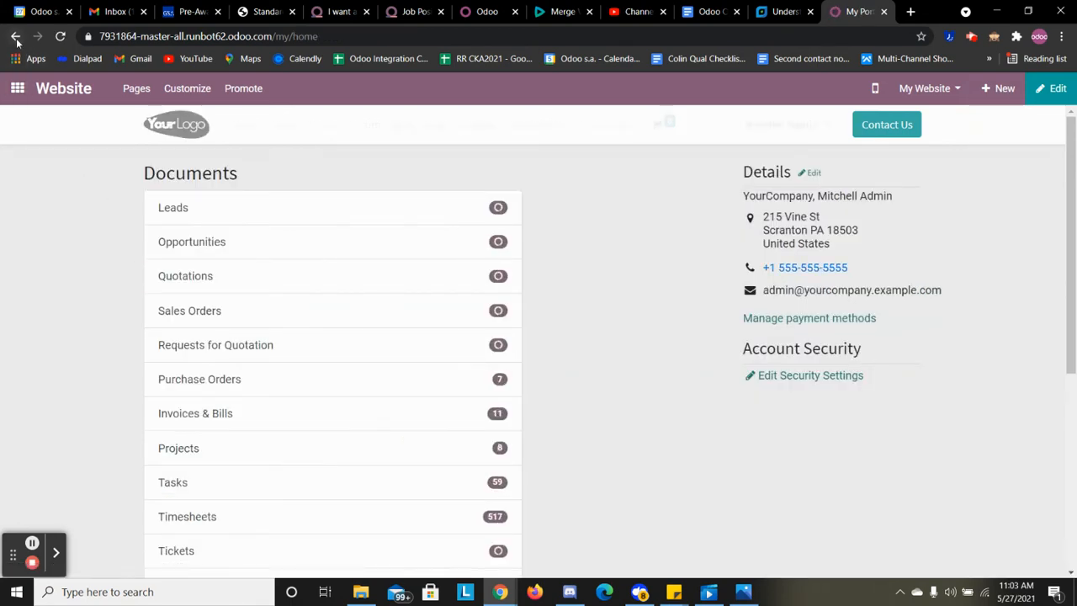
pyautogui.click(16, 37)
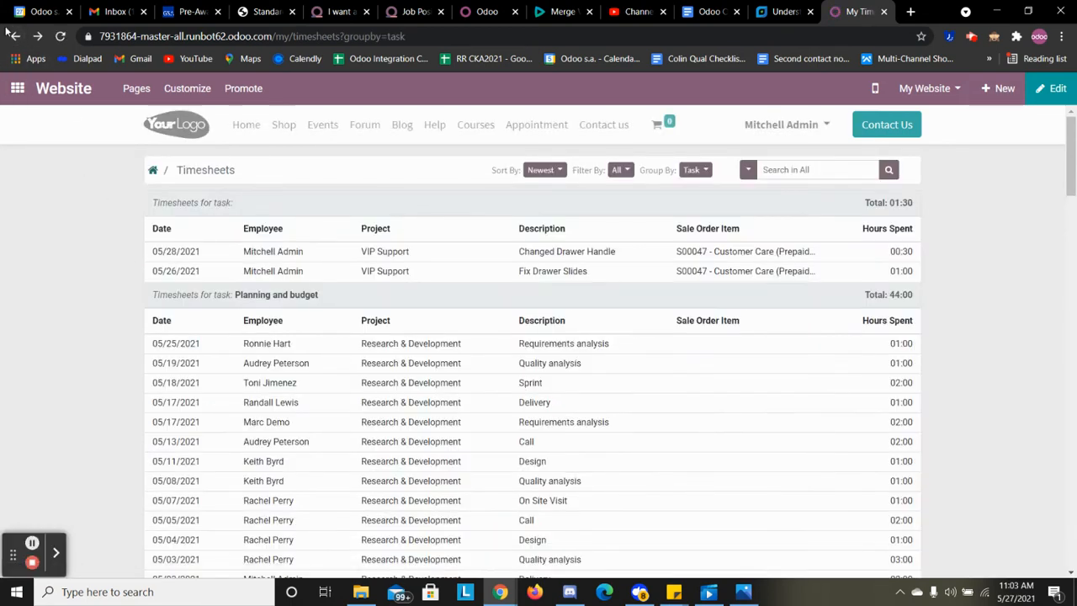
pyautogui.click(16, 37)
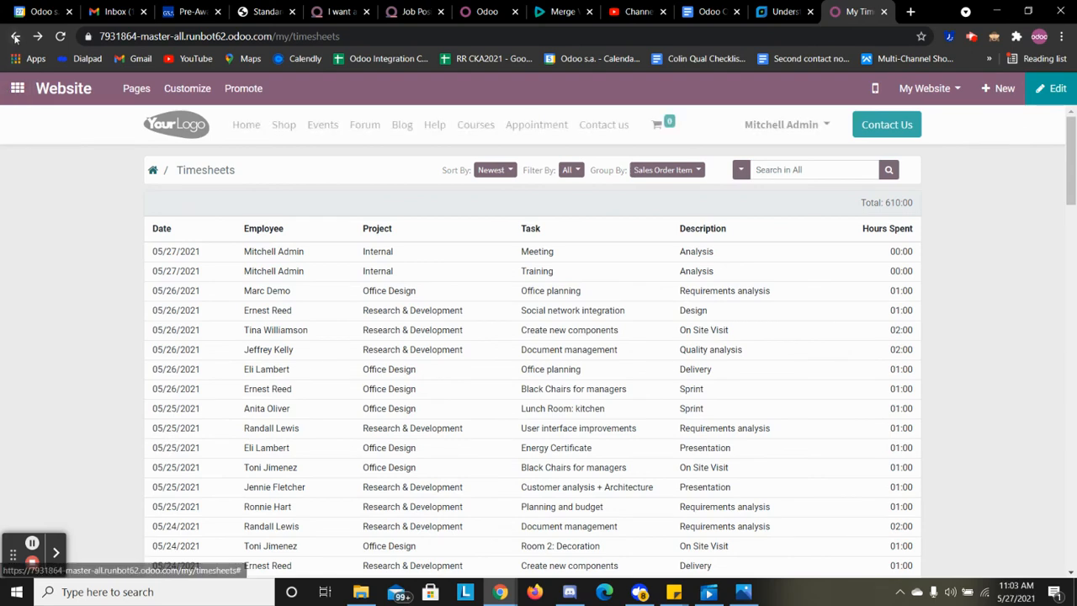
pyautogui.click(16, 37)
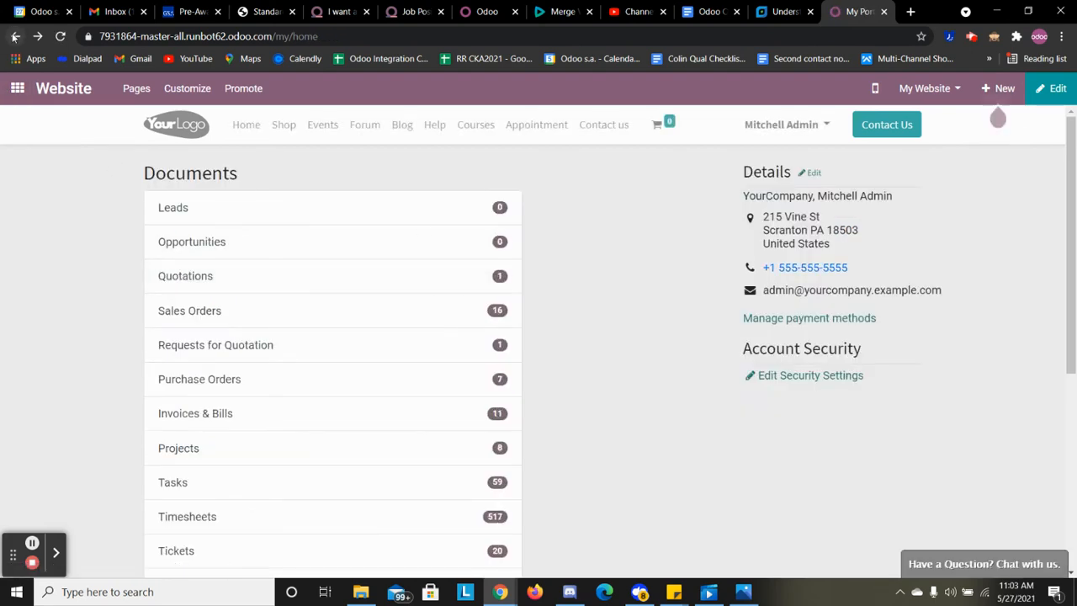
pyautogui.click(16, 37)
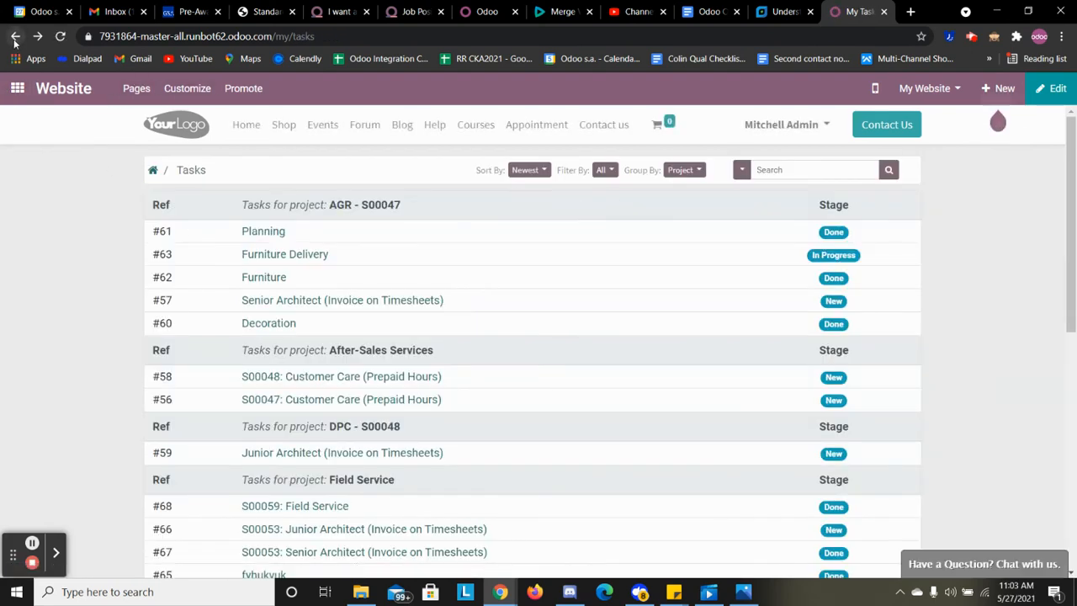
pyautogui.click(15, 37)
pyautogui.click(15, 37)
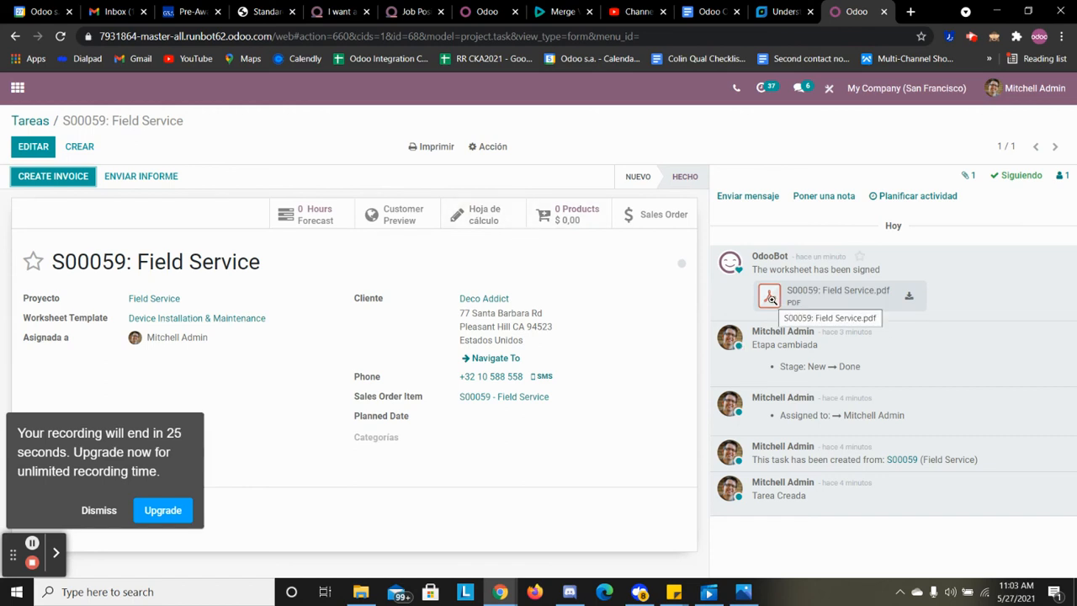
# Open the signed S00059: Field Service.pdf from the task's message log, review it down to the signature, and close the preview
pyautogui.click(771, 298)
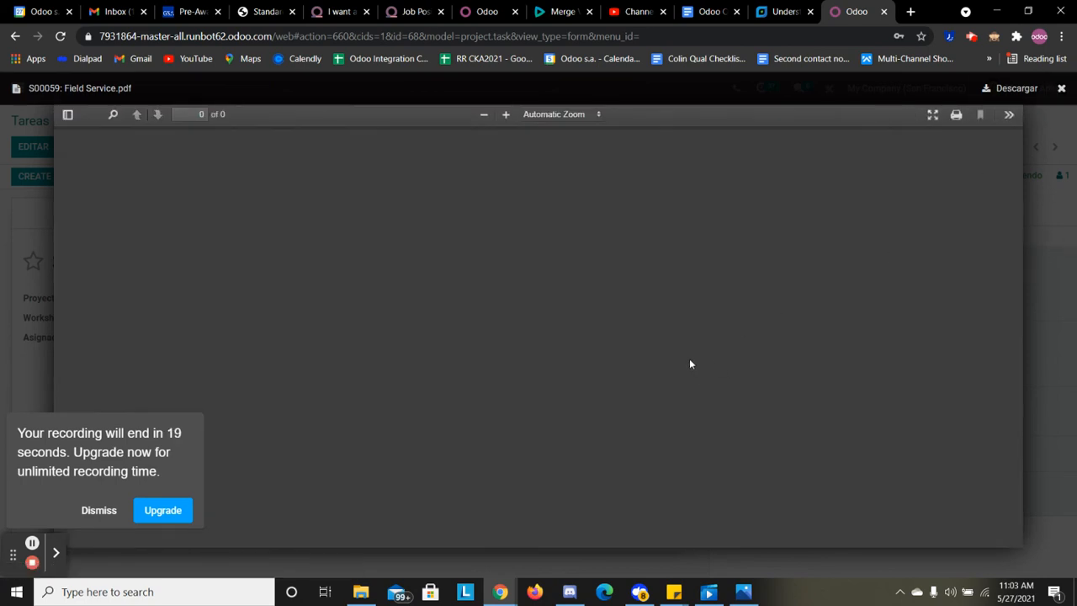
pyautogui.scroll(-3, 678, 358)
pyautogui.scroll(-3, 678, 358)
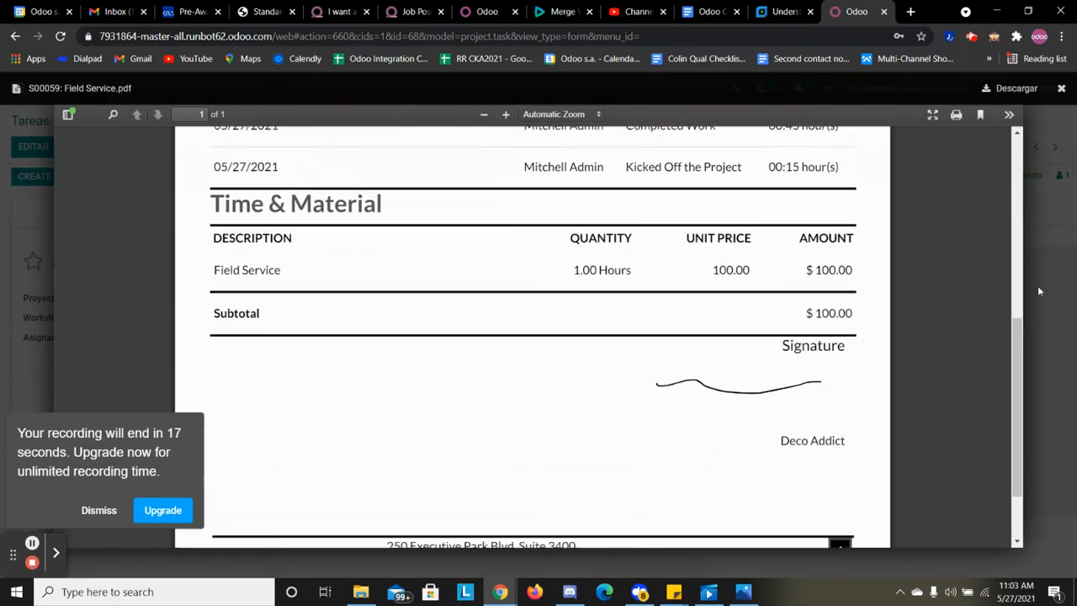
pyautogui.click(1061, 87)
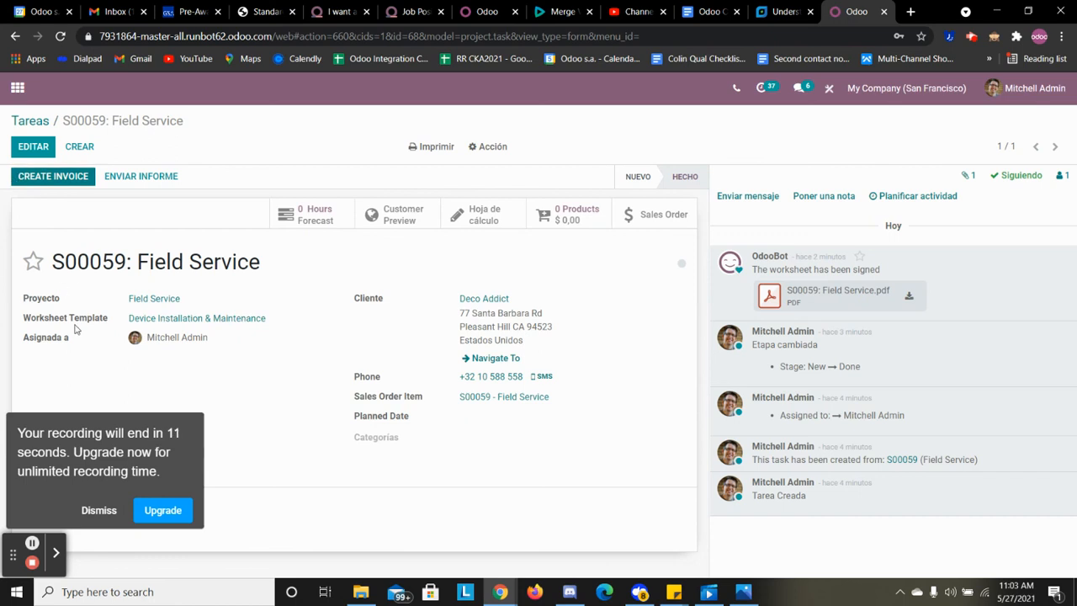
pyautogui.click(87, 517)
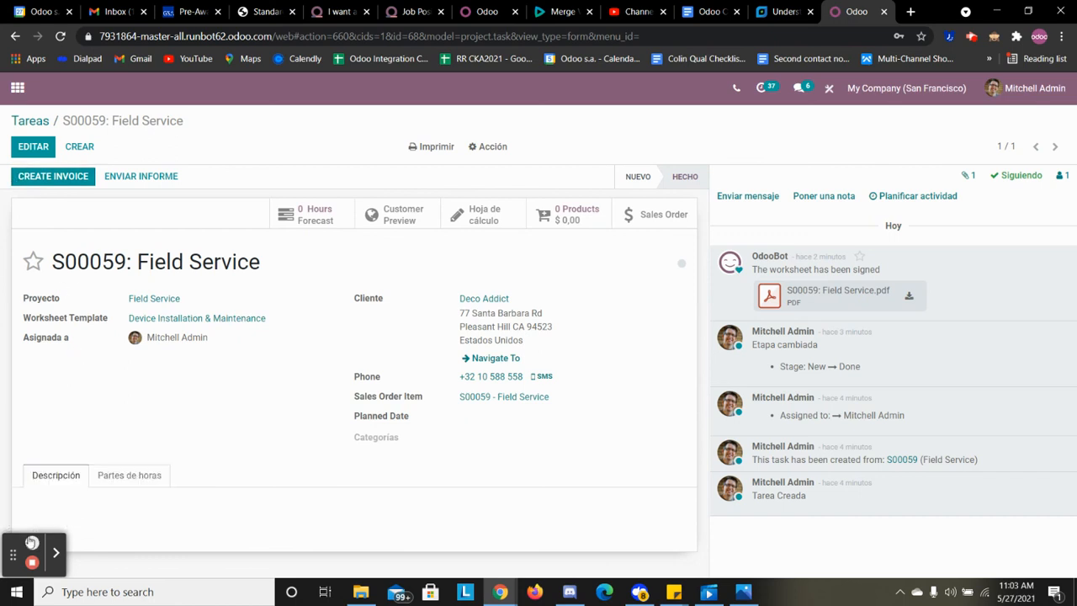